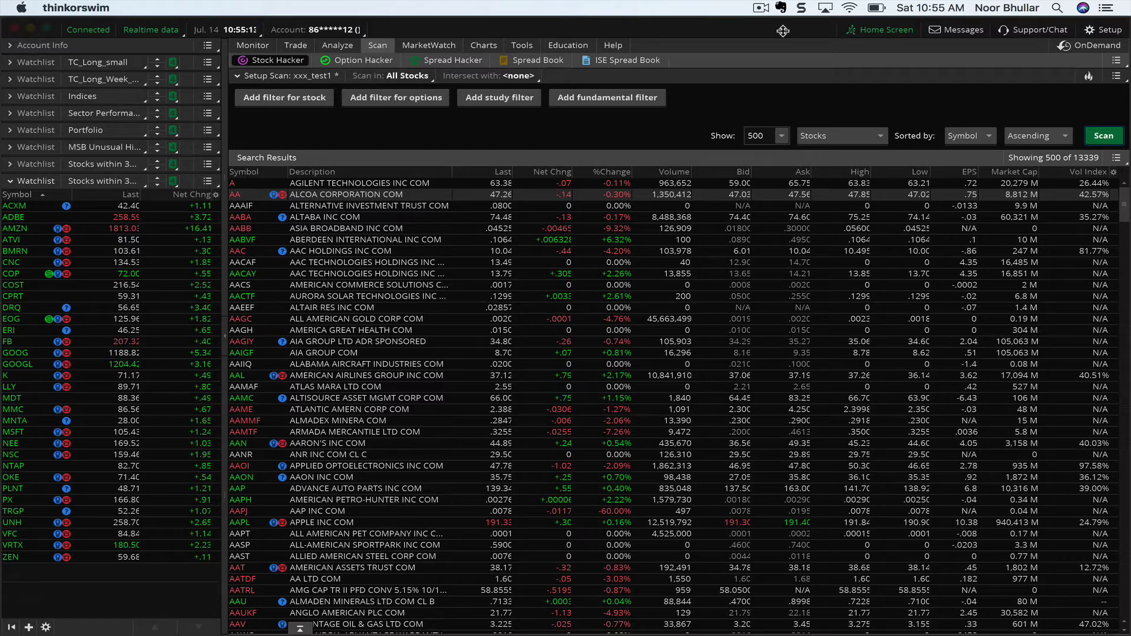
Step: Add a study filter whose custom thinkScript condition is close > high[1]
left_click(519, 103)
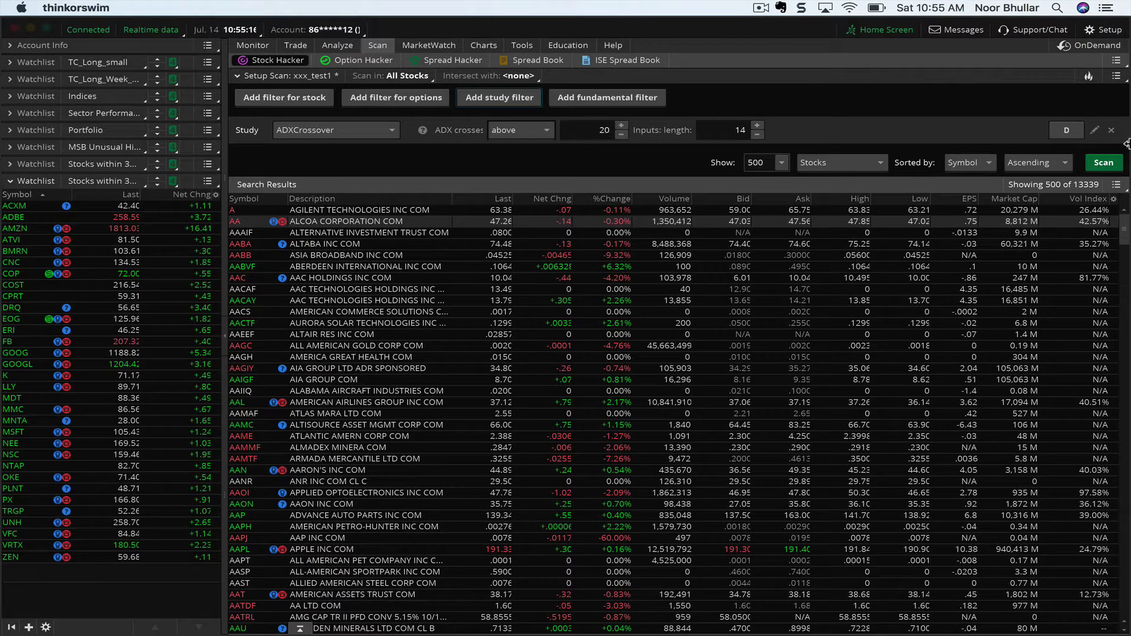
left_click(1095, 130)
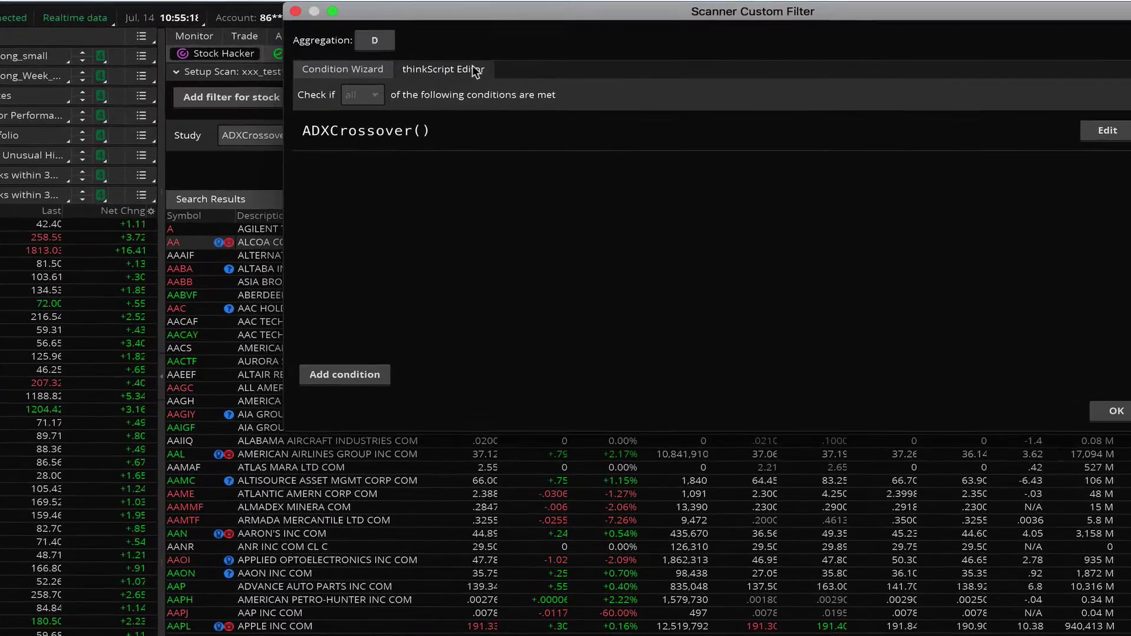
left_click(464, 74)
type("cl")
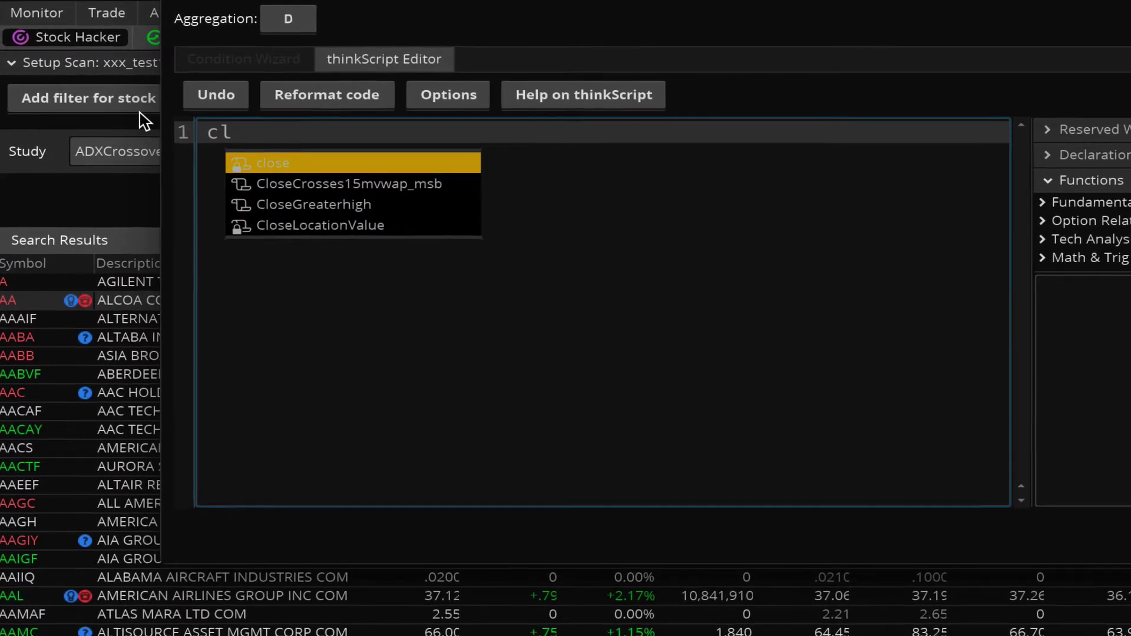
key("Return")
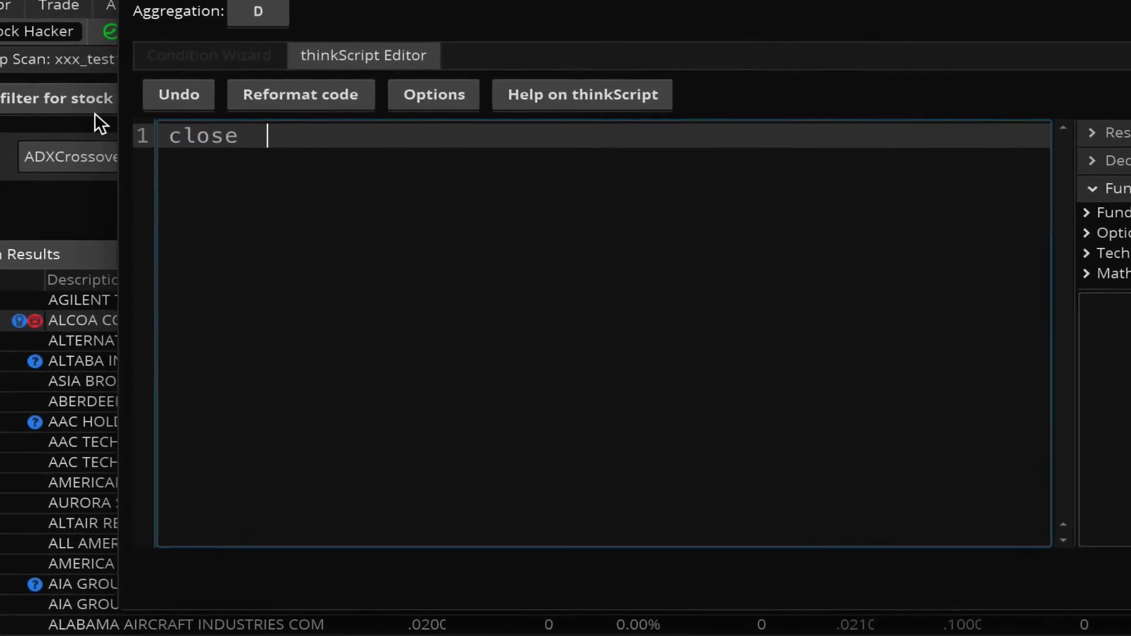
key("BackSpace")
type("> high")
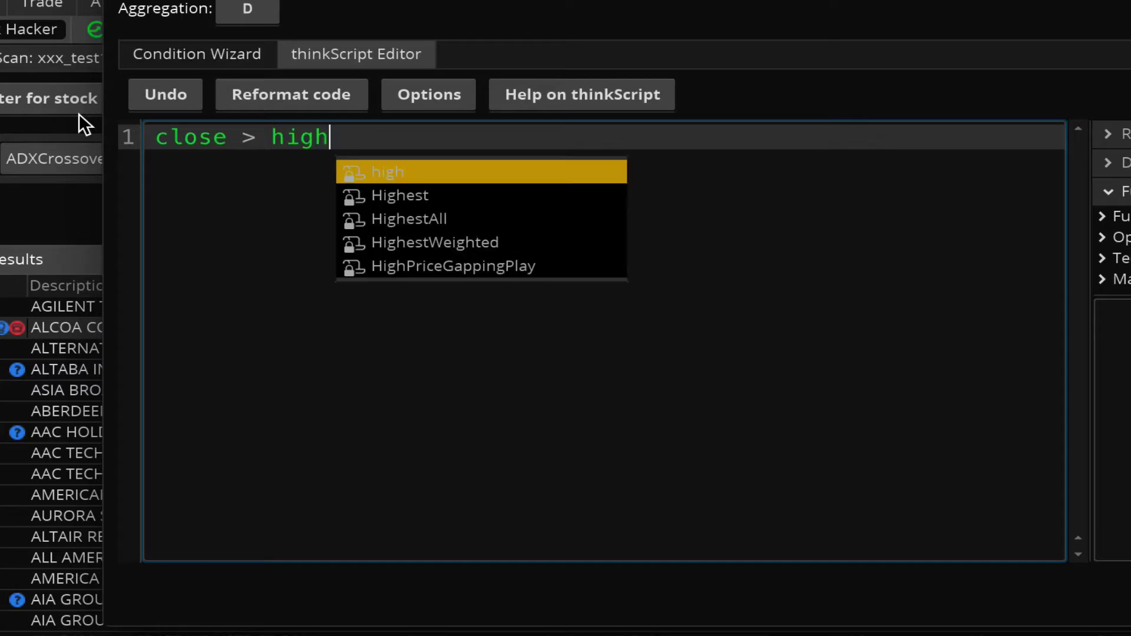
type("[1]")
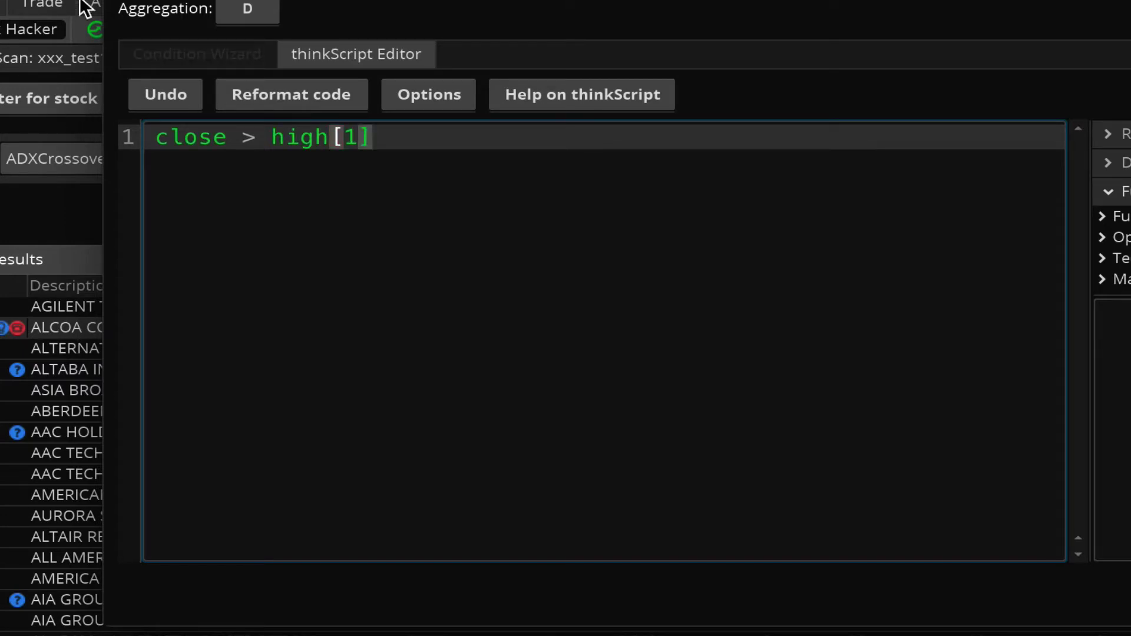
Step: Set that filter's aggregation to Month, confirm it, and add another study filter
left_click(246, 12)
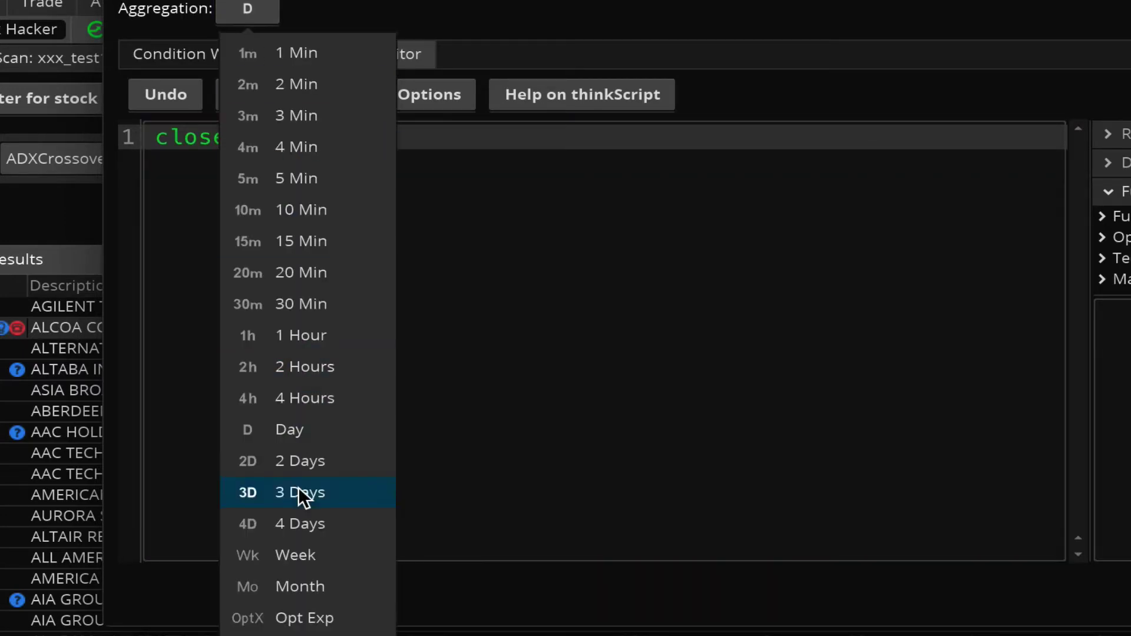
left_click(313, 587)
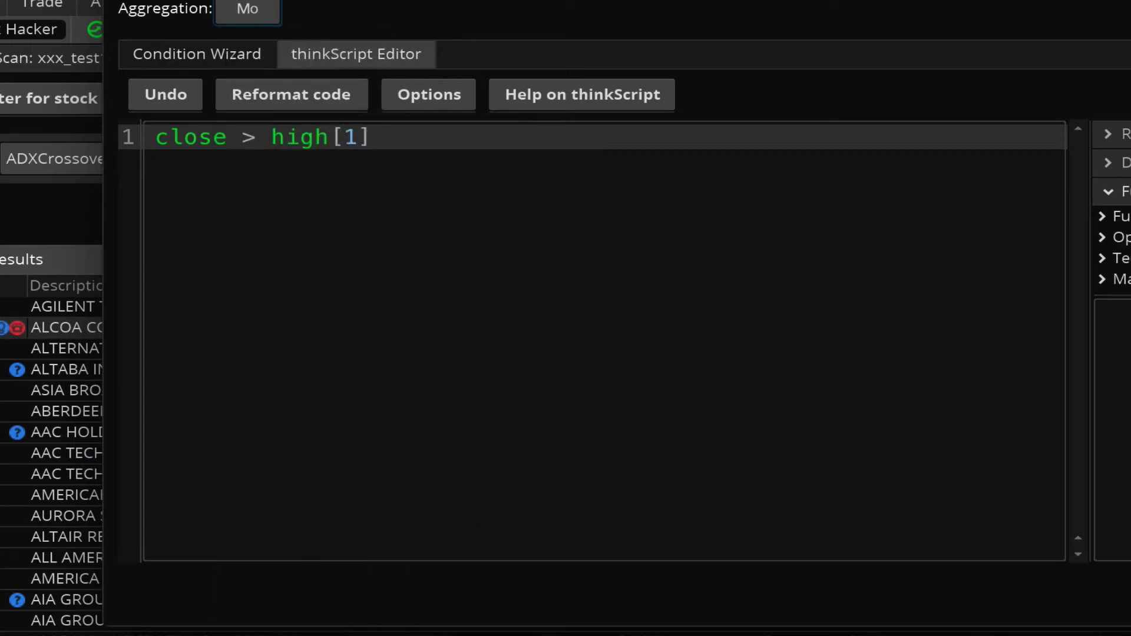
key("Return")
left_click(454, 96)
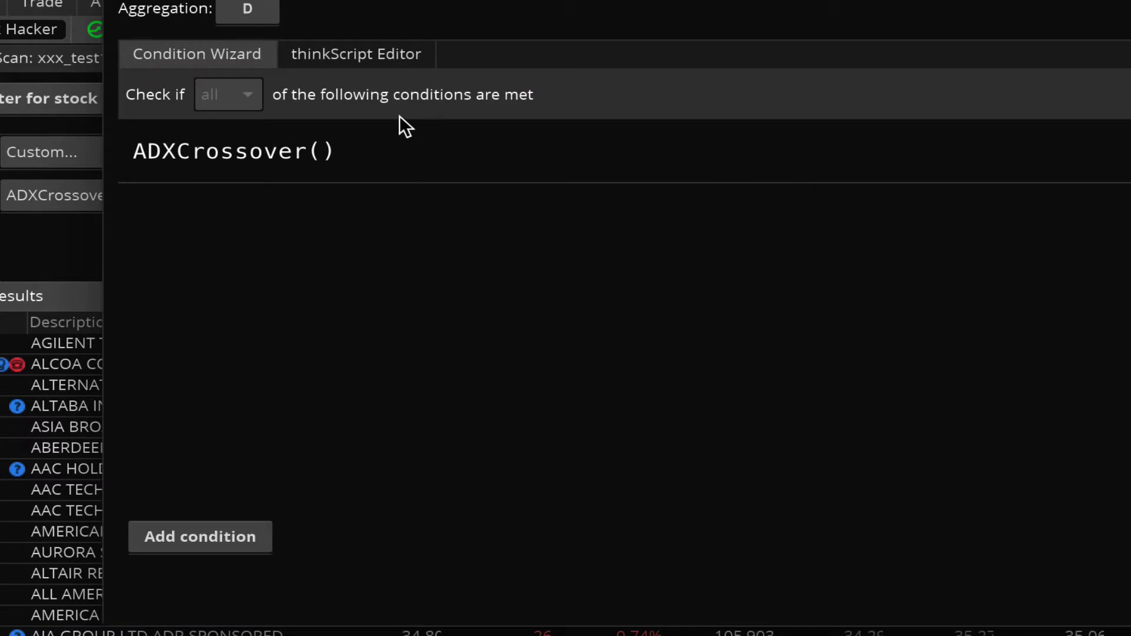
Step: Replace the ADXCrossover code with close > high[1] and set aggregation to Week
left_click(387, 55)
left_click(402, 129)
left_click_drag(402, 128, 114, 113)
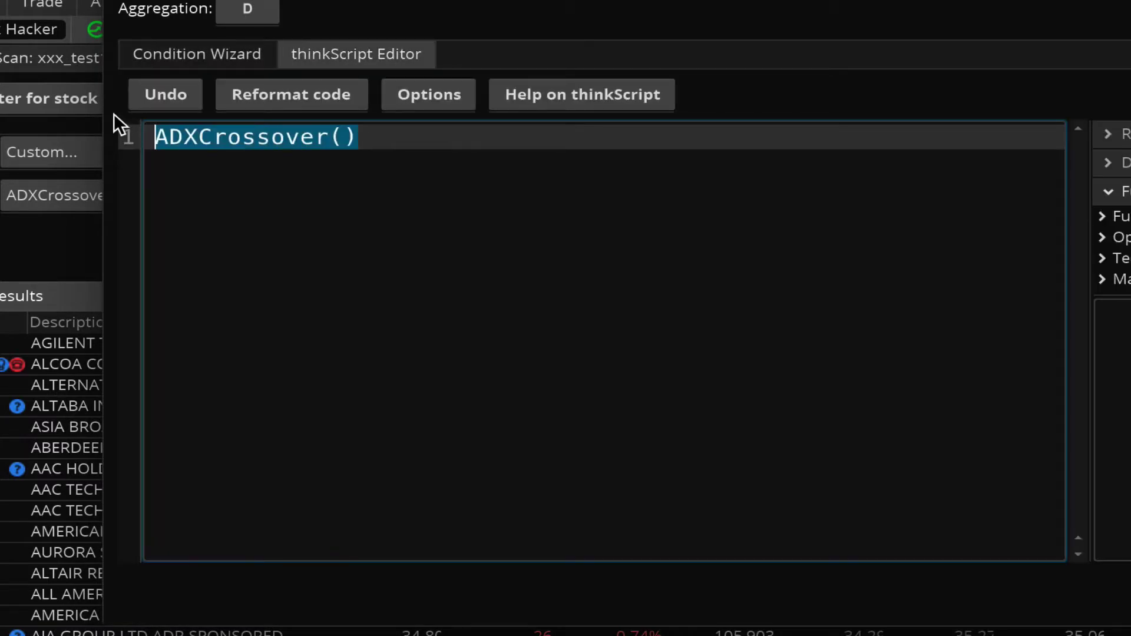
type("close ")
type("<")
key("BackSpace")
key("BackSpace")
type("> hig")
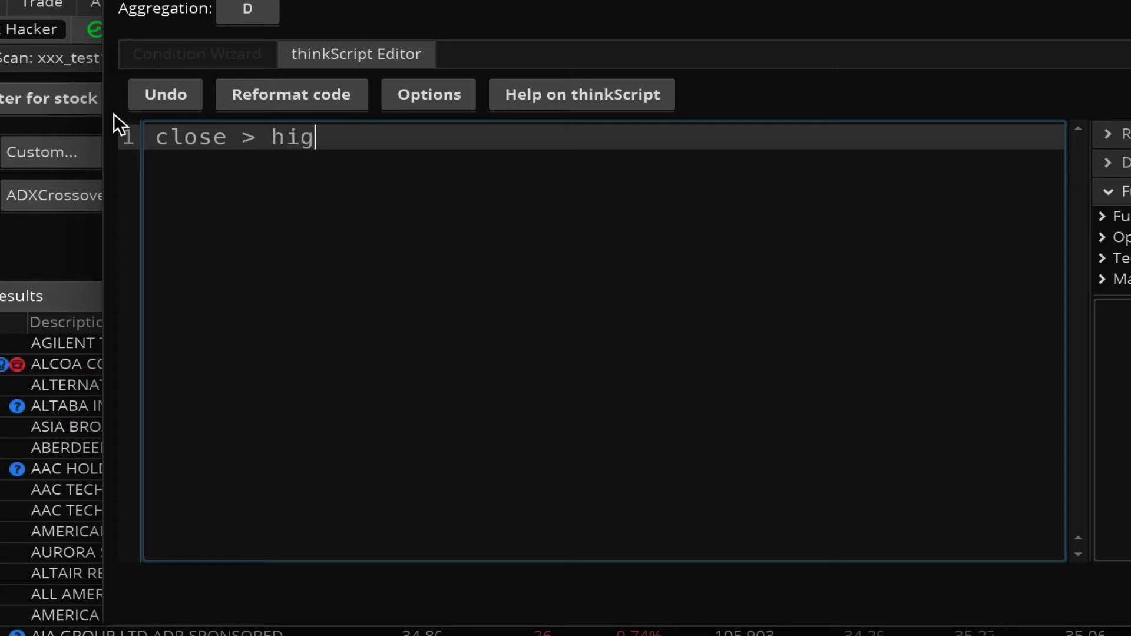
type("h[")
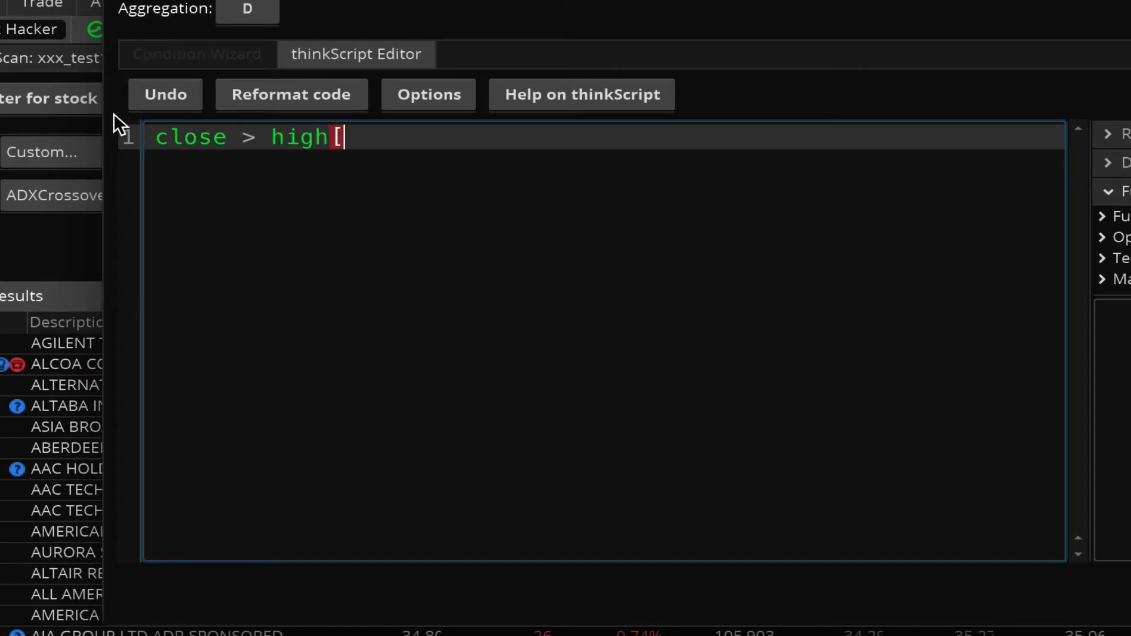
type("1]")
left_click(250, 8)
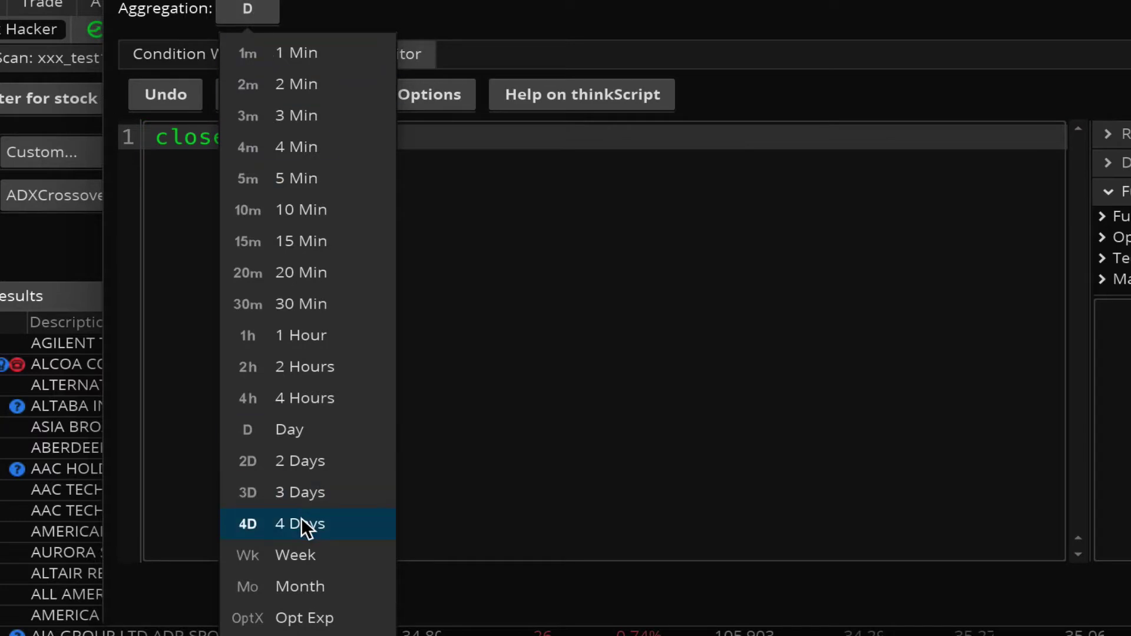
left_click(302, 553)
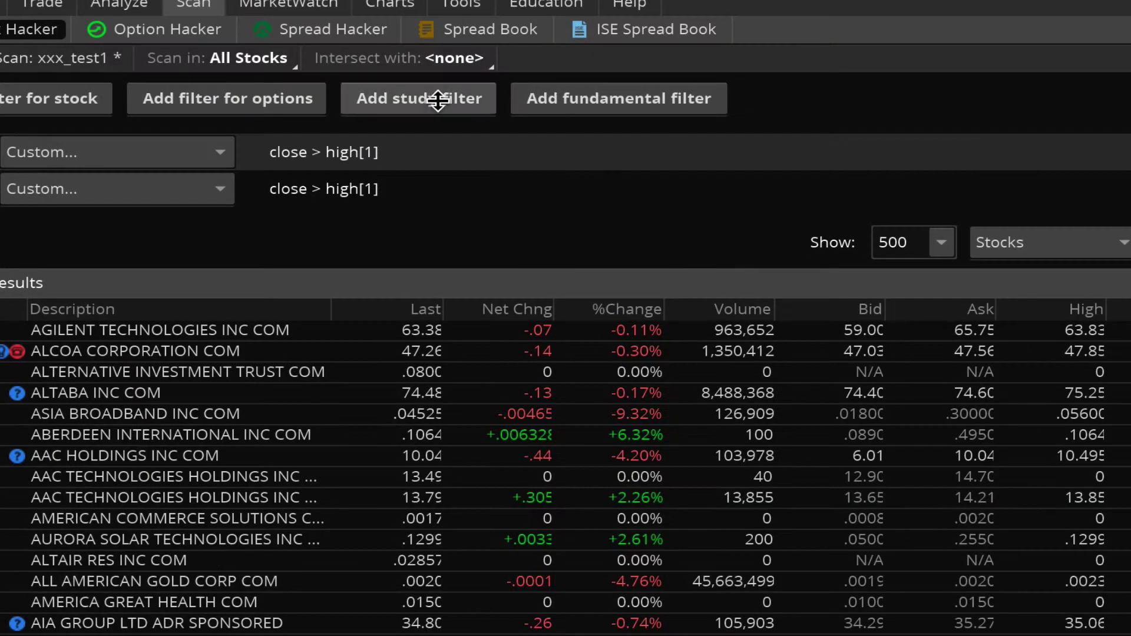
Step: Add another study filter and replace its code with close > high[1]
left_click(439, 98)
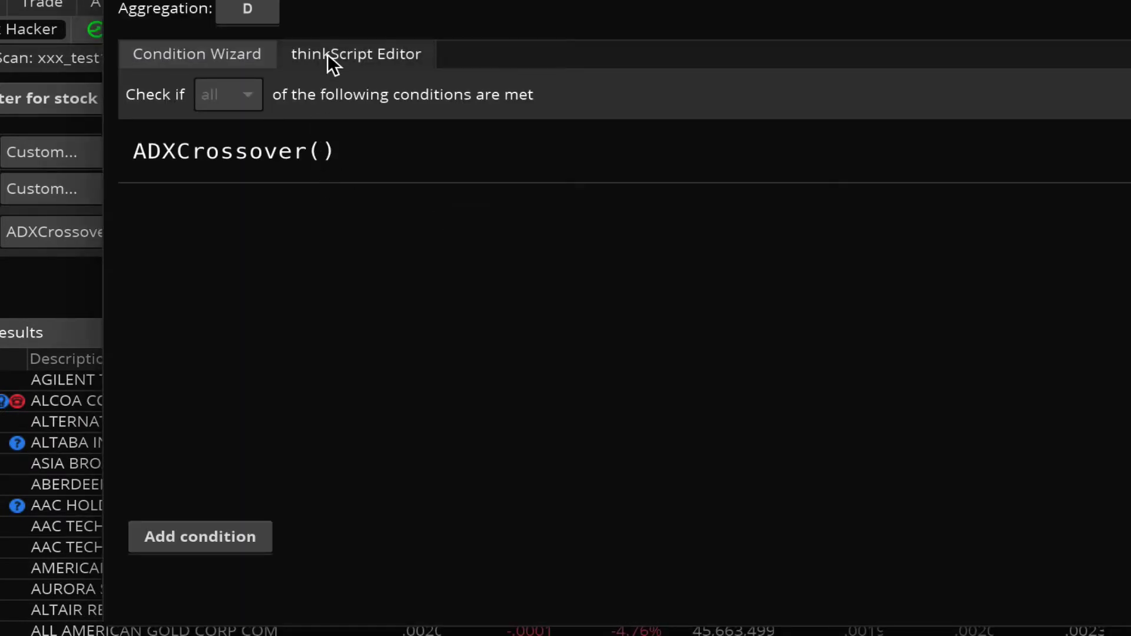
left_click(332, 51)
left_click_drag(366, 141, 183, 116)
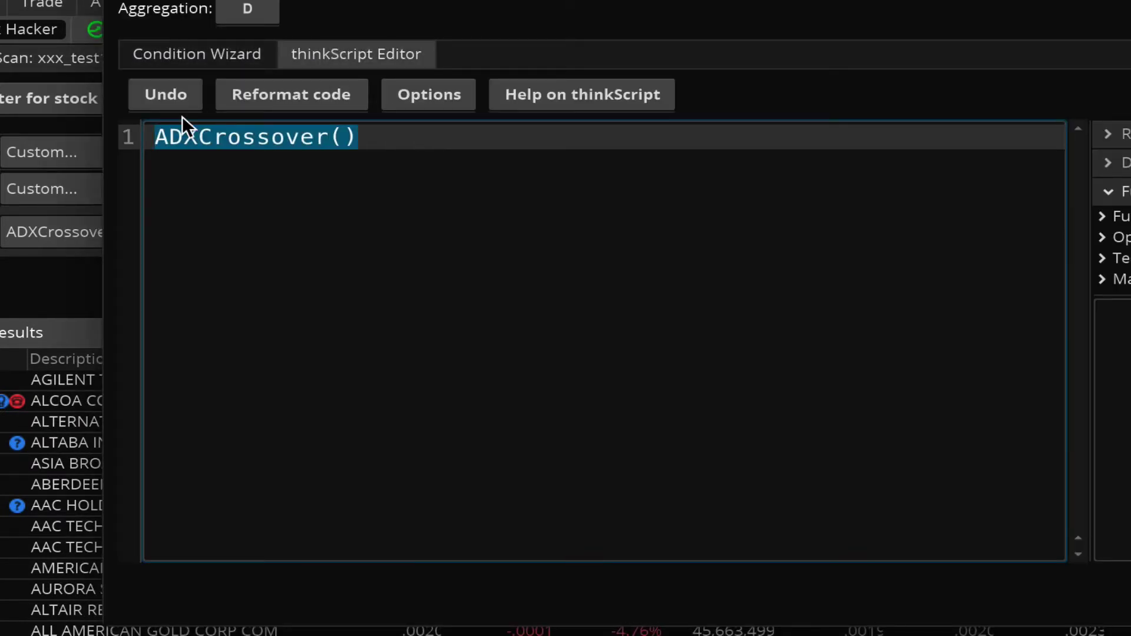
type("close > high[1]")
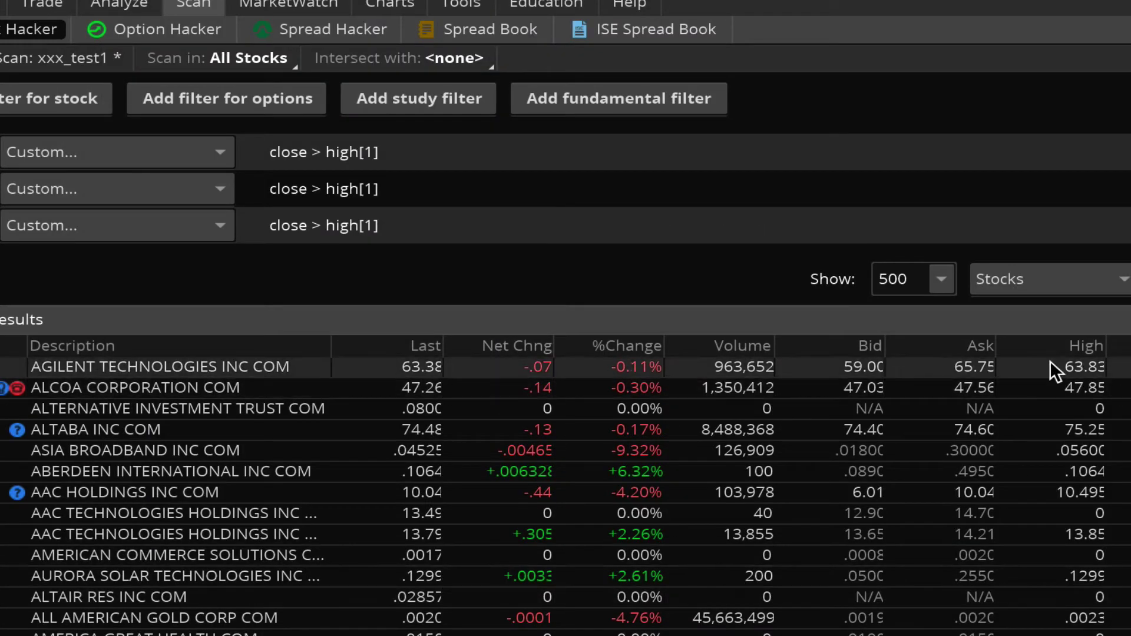
Step: Add a filter with the condition atr() > 2, then add a fifth study filter
left_click(471, 103)
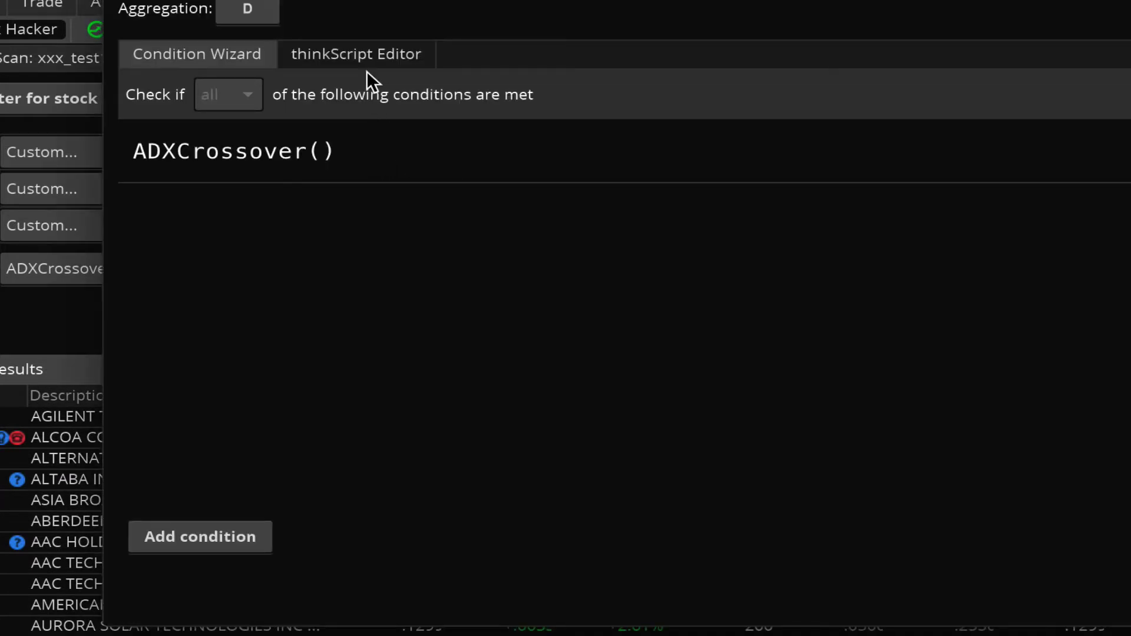
left_click(362, 53)
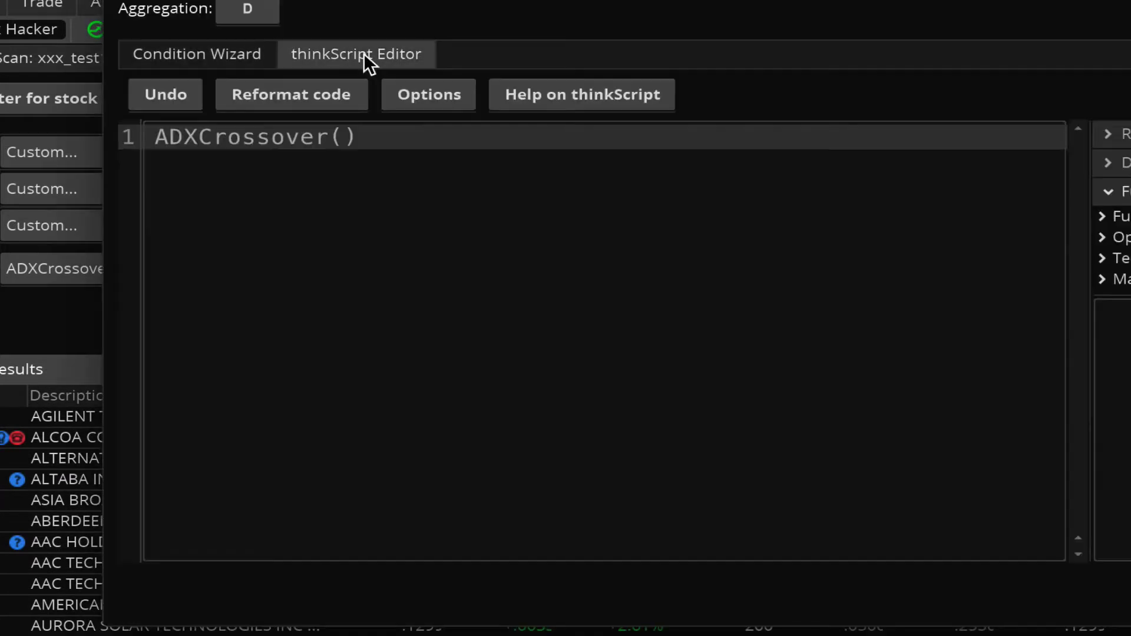
left_click_drag(379, 136, 146, 112)
type("at")
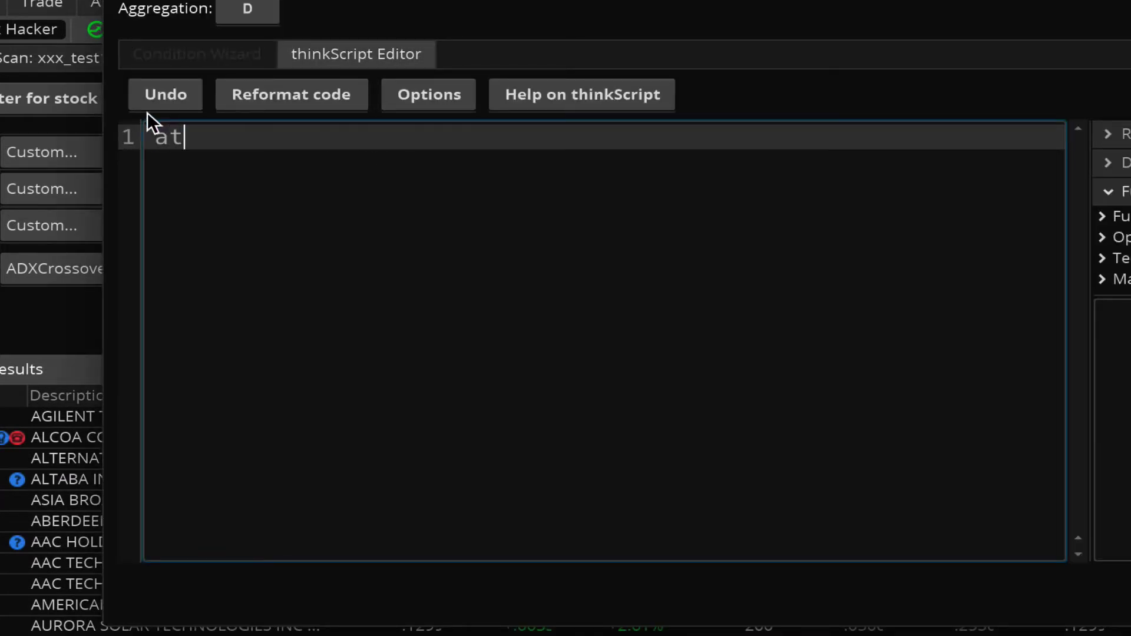
type("r() > 2")
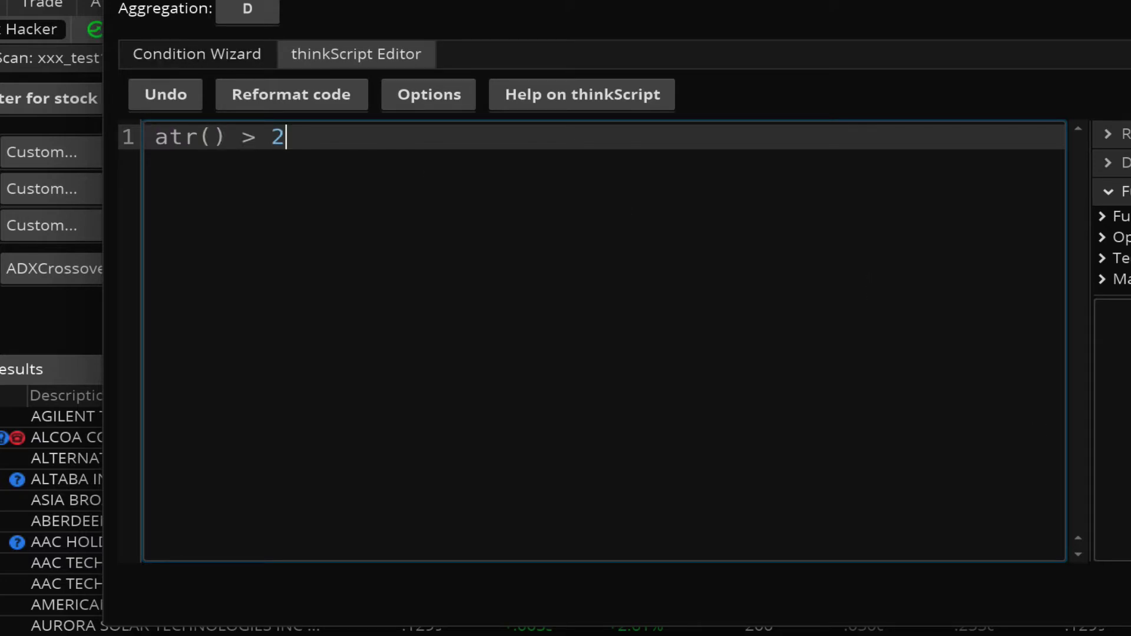
left_click(1125, 590)
left_click(420, 106)
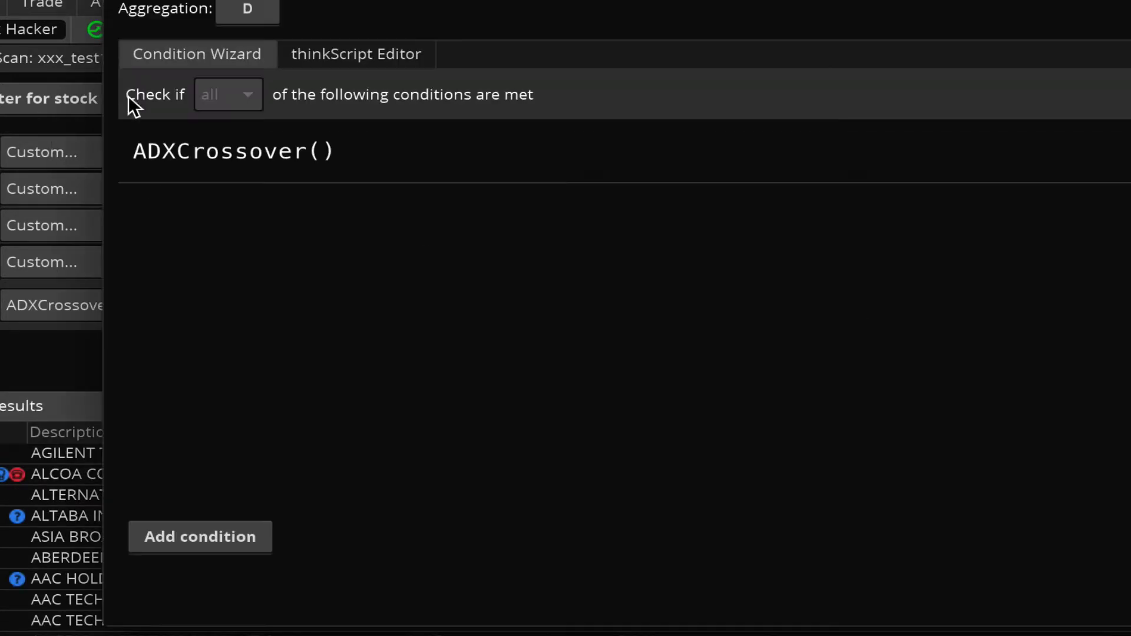
Step: Paste a 200-bar volume average above 800000 condition, then run the scan to get 21 stocks
left_click(352, 48)
left_click_drag(366, 134, 154, 135)
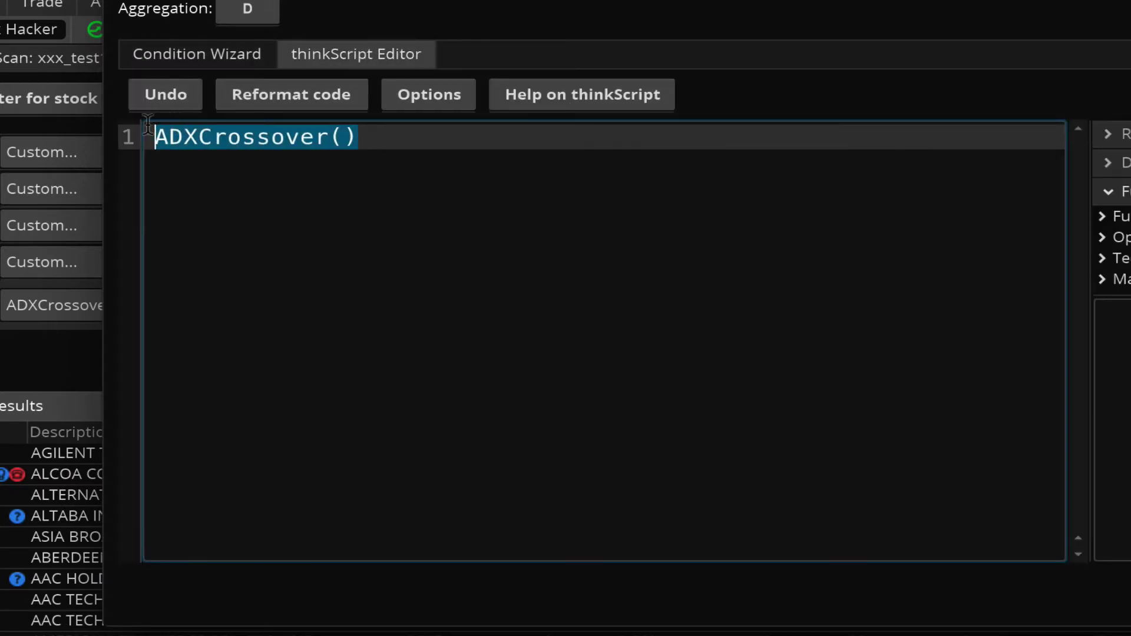
type("SimpleMovingAvg(volume,200)[1] > 800000 and SimpleMovingAvg(volume,200)[2] > 80000")
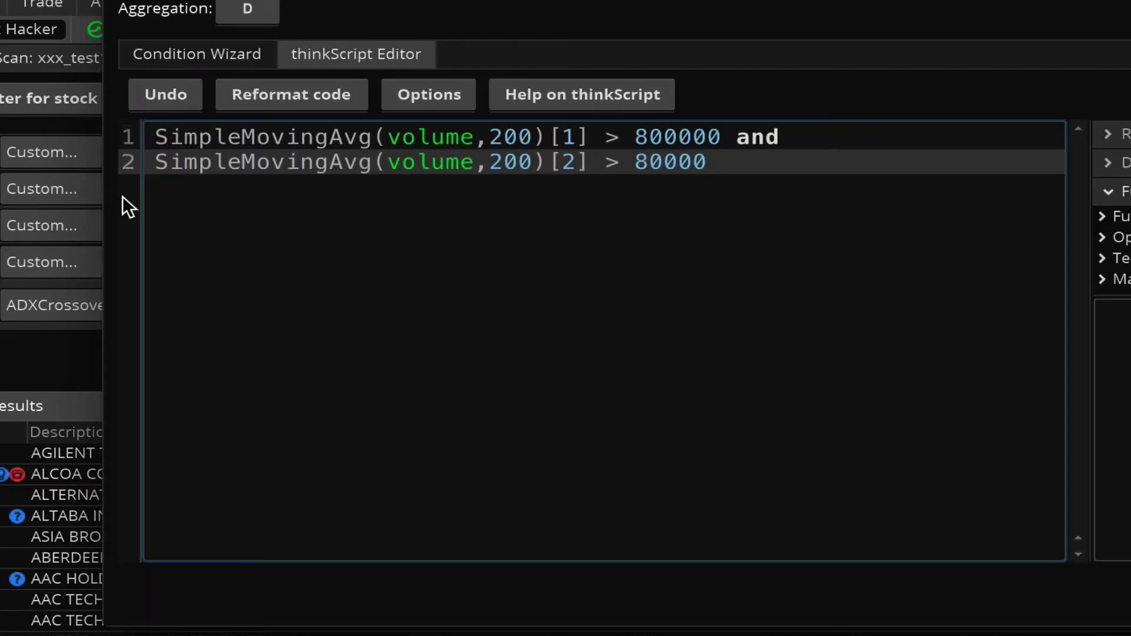
left_click(413, 139)
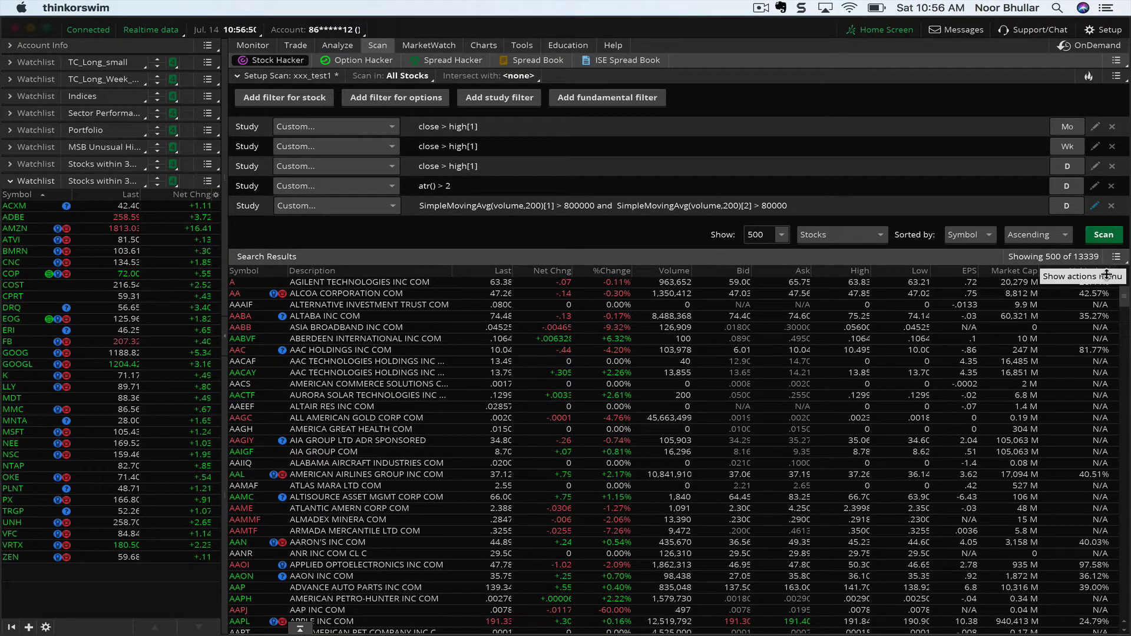
left_click(1105, 231)
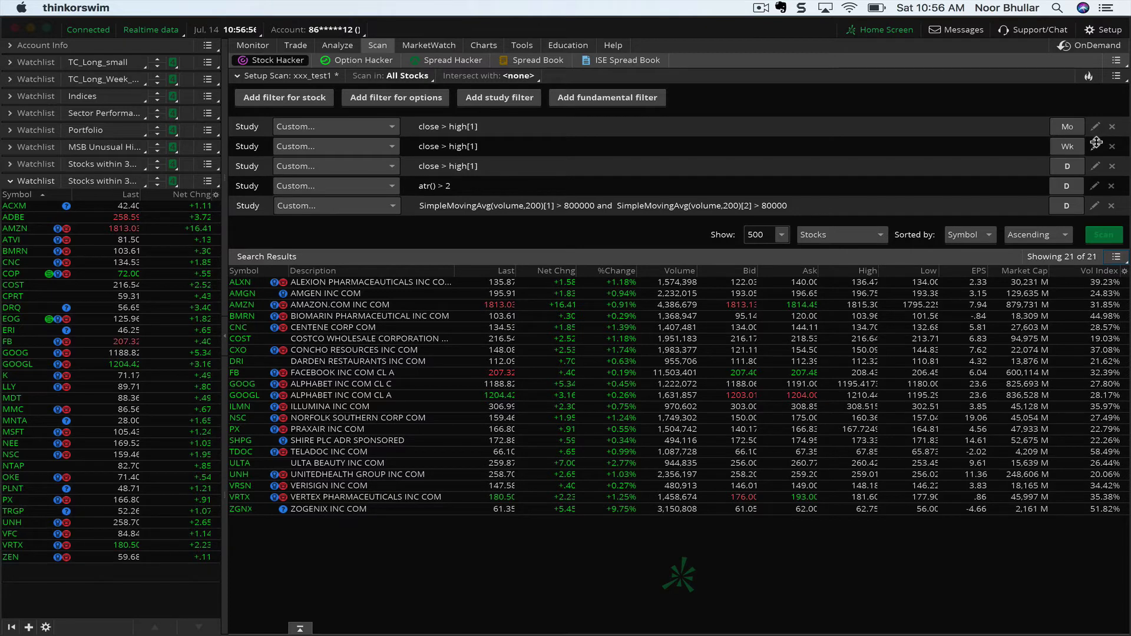
Step: Save the scan query from the setup menu under the name xxx_msb
left_click(1119, 79)
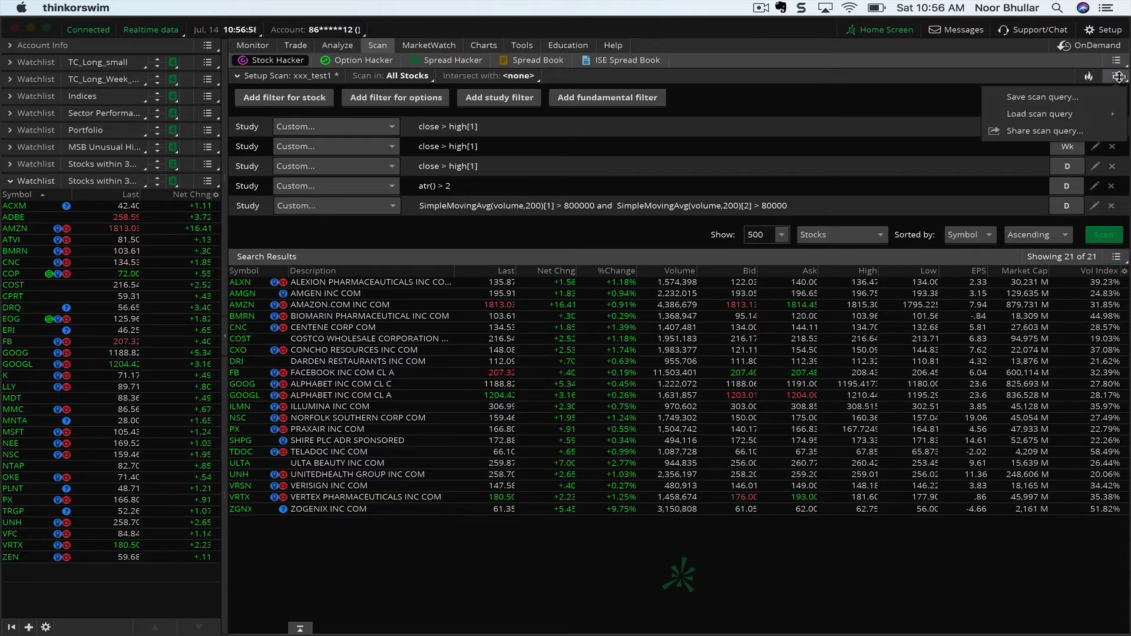
left_click(1078, 98)
double_click(852, 117)
type("xxx_msb")
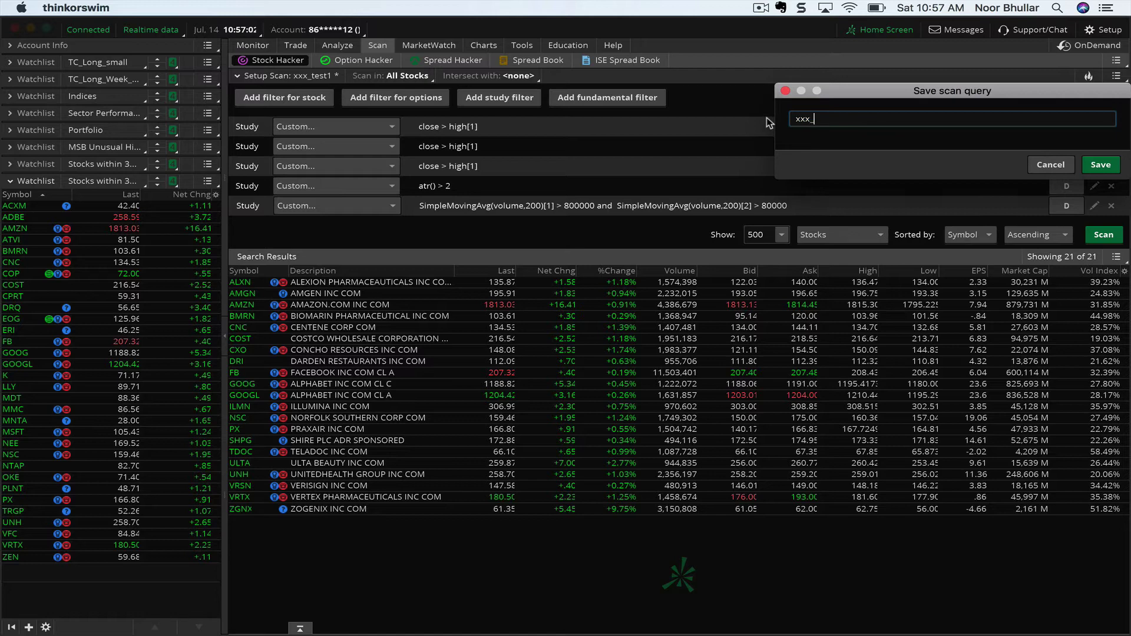
left_click(1100, 165)
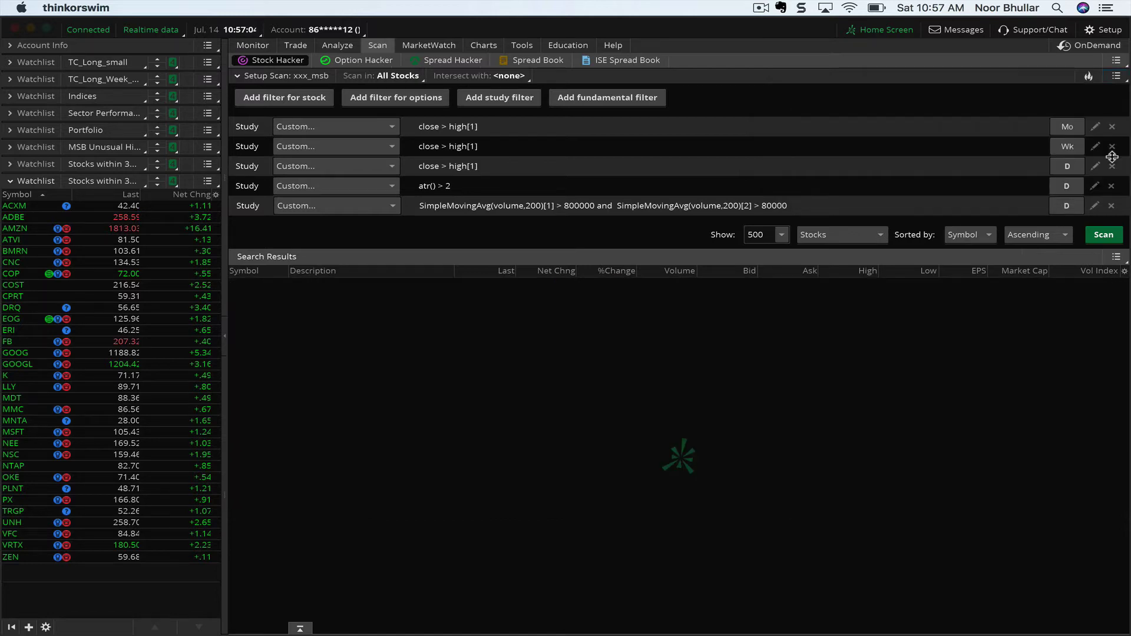
Step: Load Personal > xxx_msb into the watchlist and switch to the Charts page
left_click(97, 181)
mouse_move(119, 291)
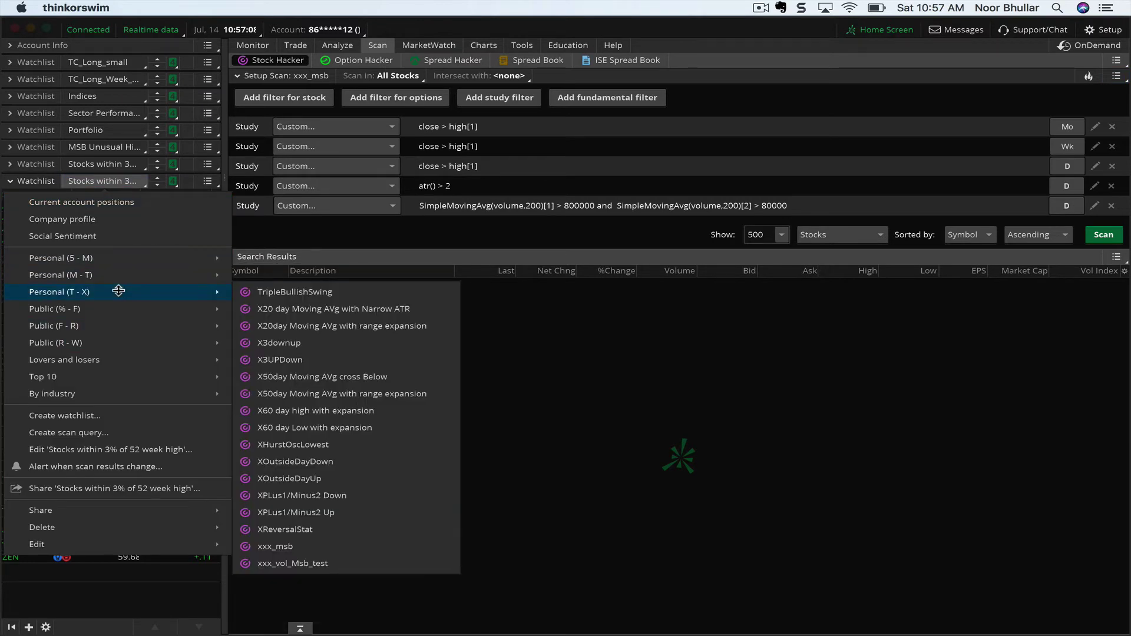
left_click(319, 547)
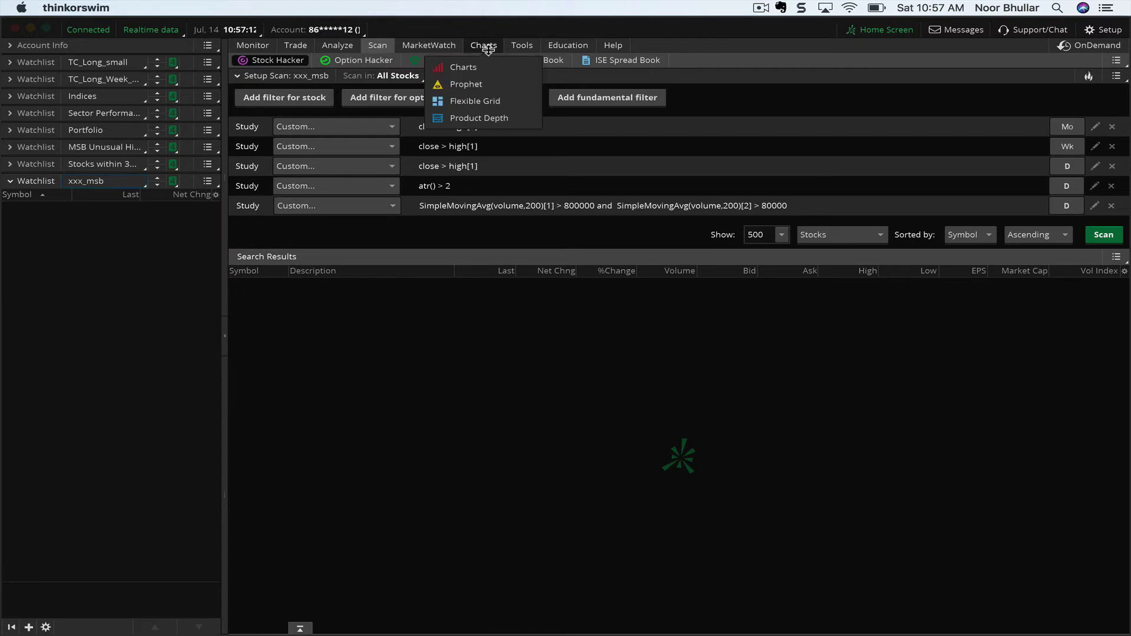
left_click(484, 46)
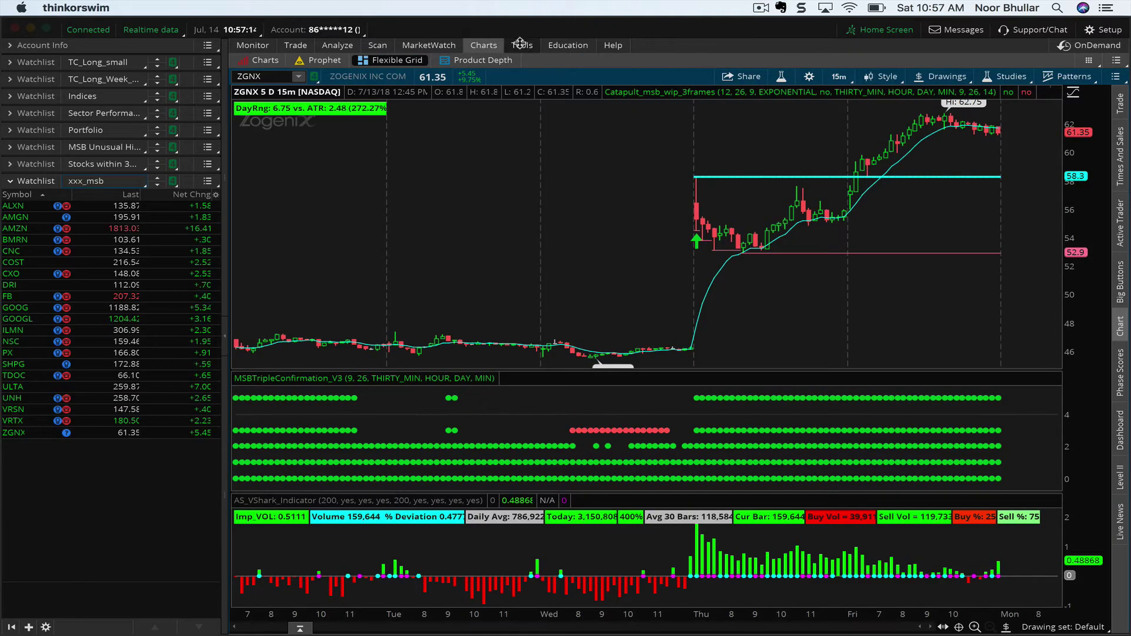
Step: In Active Trader, chart ALXN on monthly, 3-year weekly and 1-year daily views, then return to Charts
left_click(295, 46)
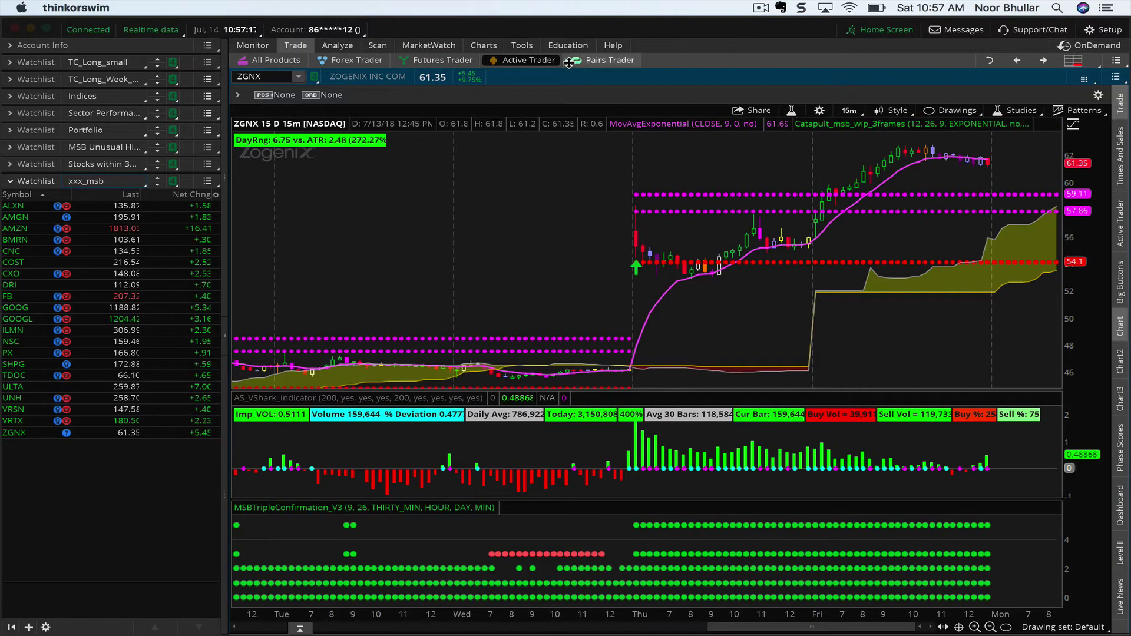
left_click(1036, 59)
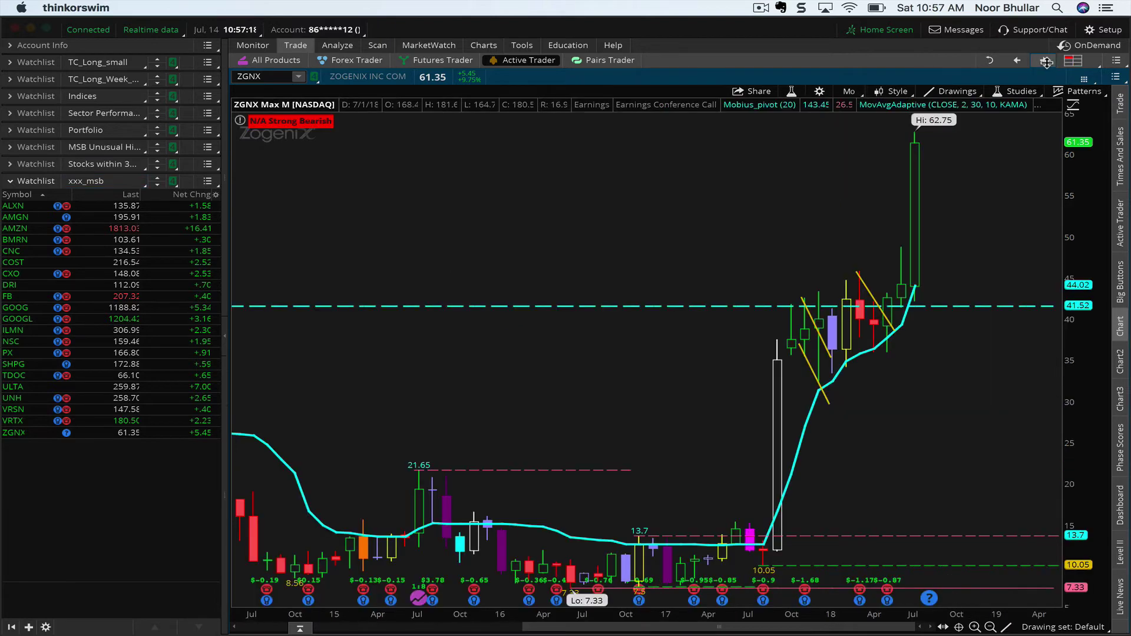
left_click(14, 206)
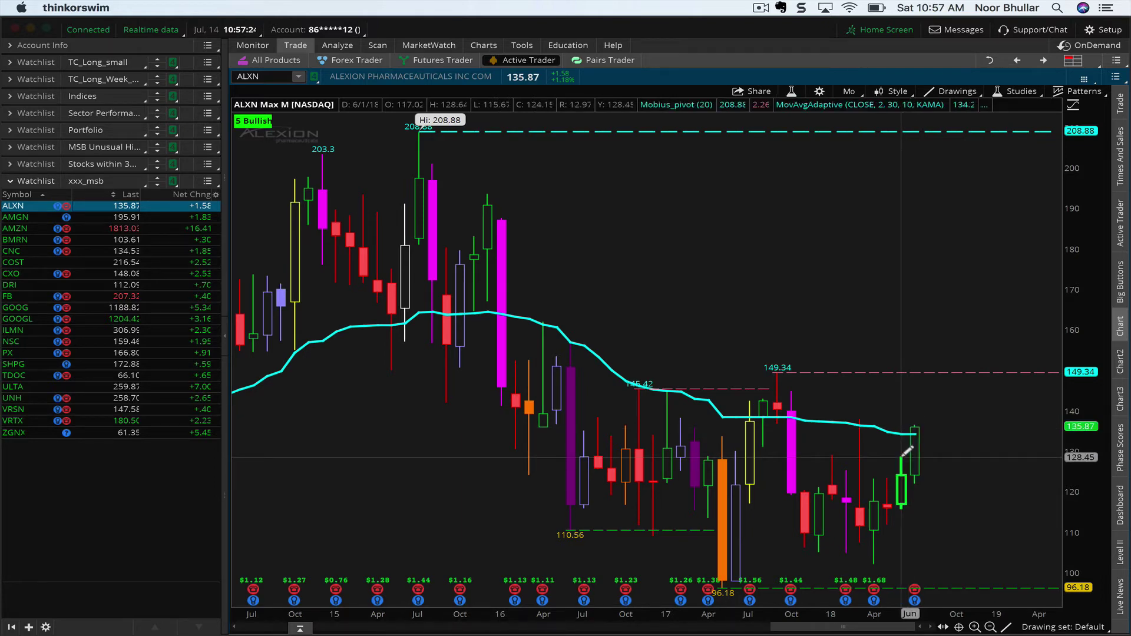
left_click(1043, 60)
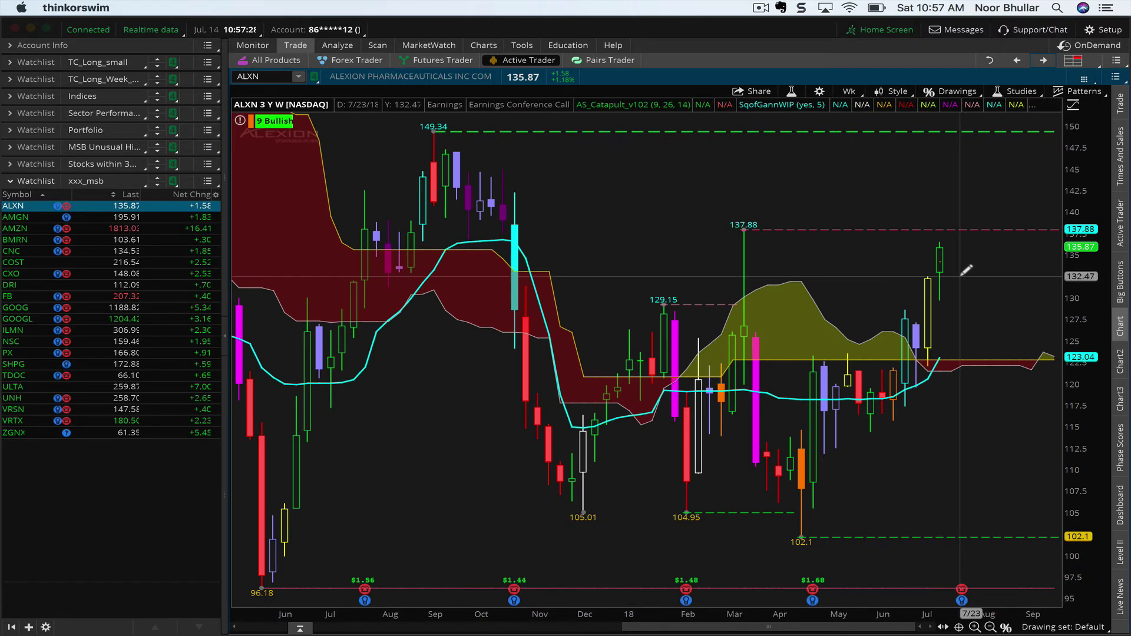
left_click(1044, 60)
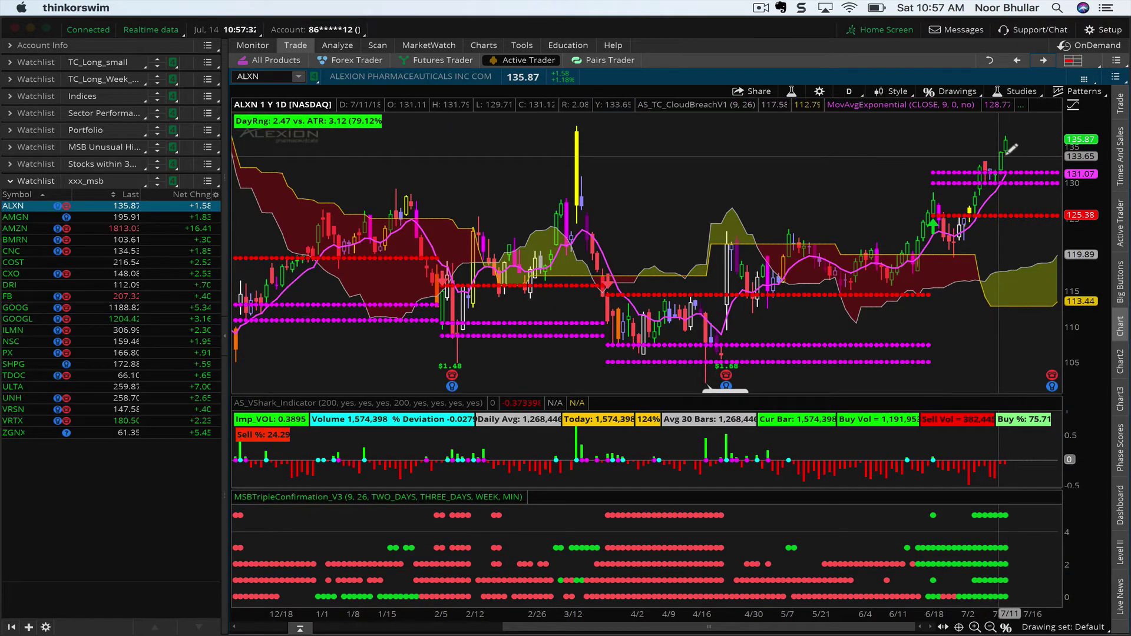
left_click(489, 45)
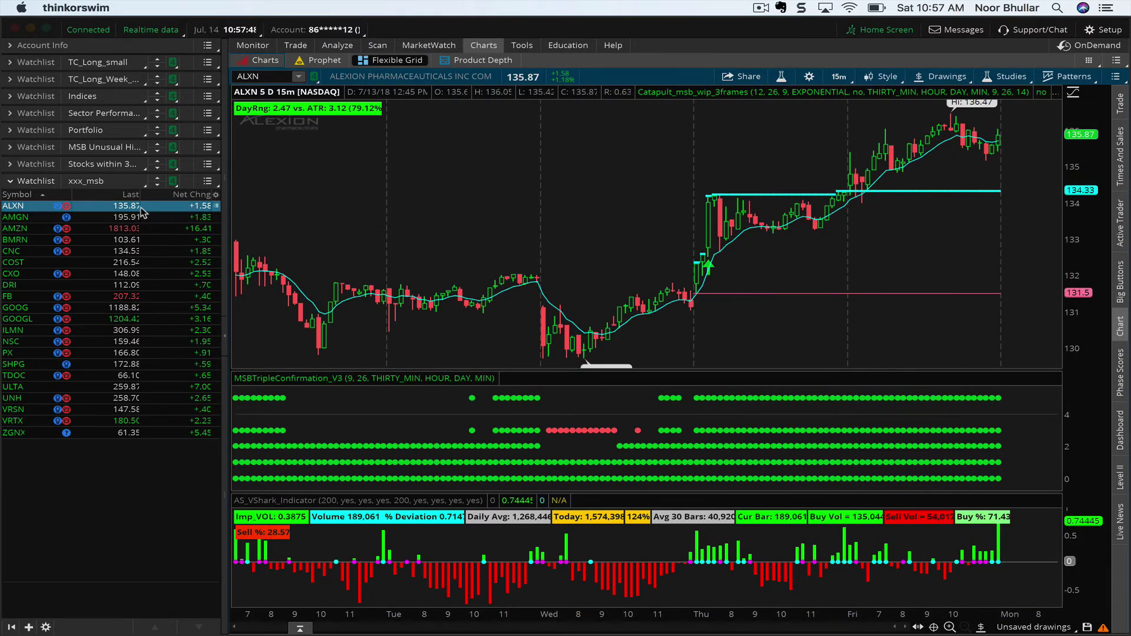
Step: Step through the charts of AMGN, AMZN, BMRN, CNC, COST and CXO
key("Down")
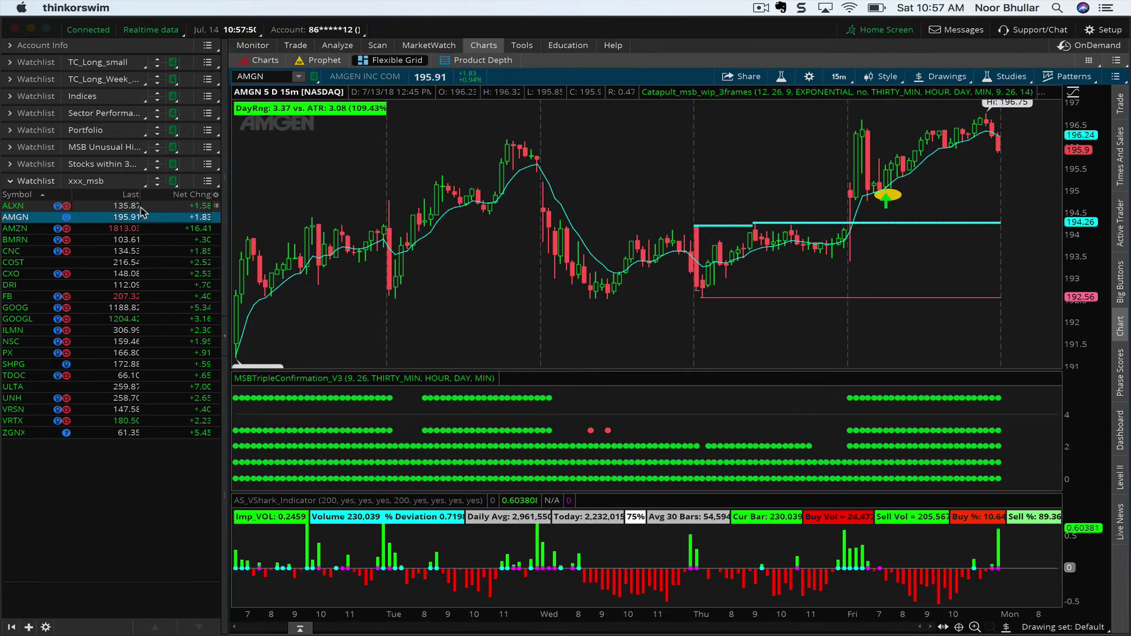
key("Down")
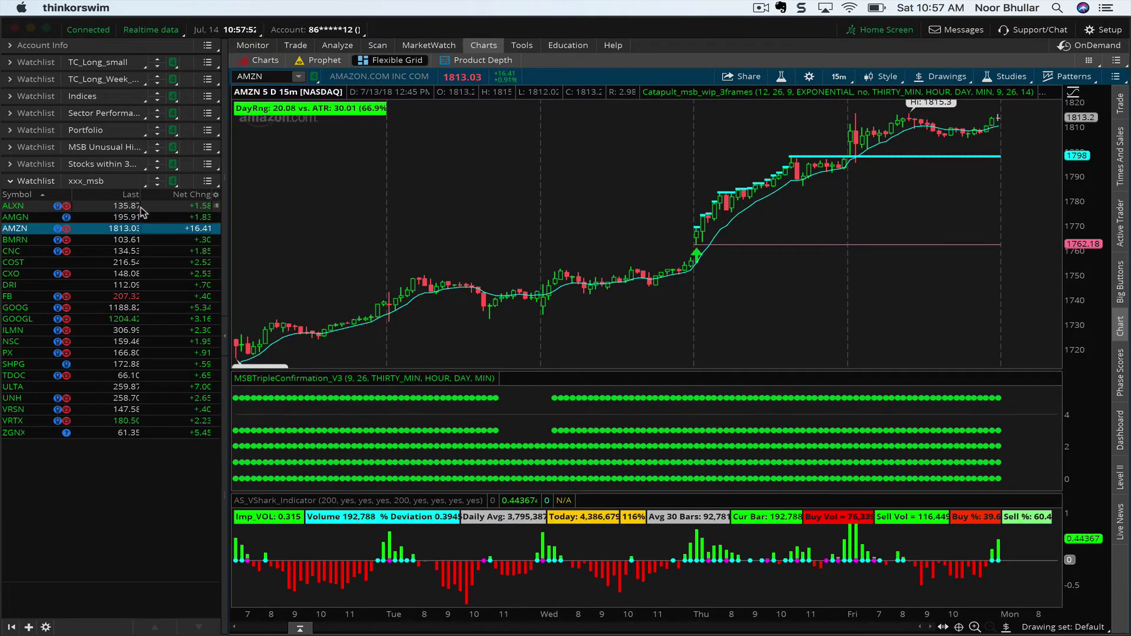
key("Down")
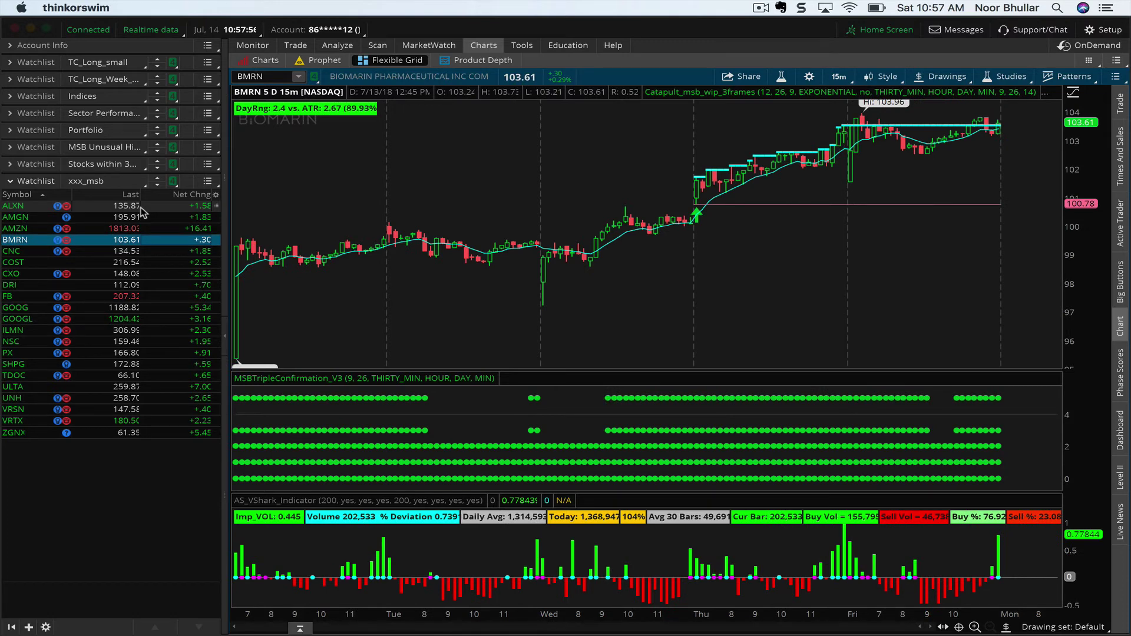
key("Down")
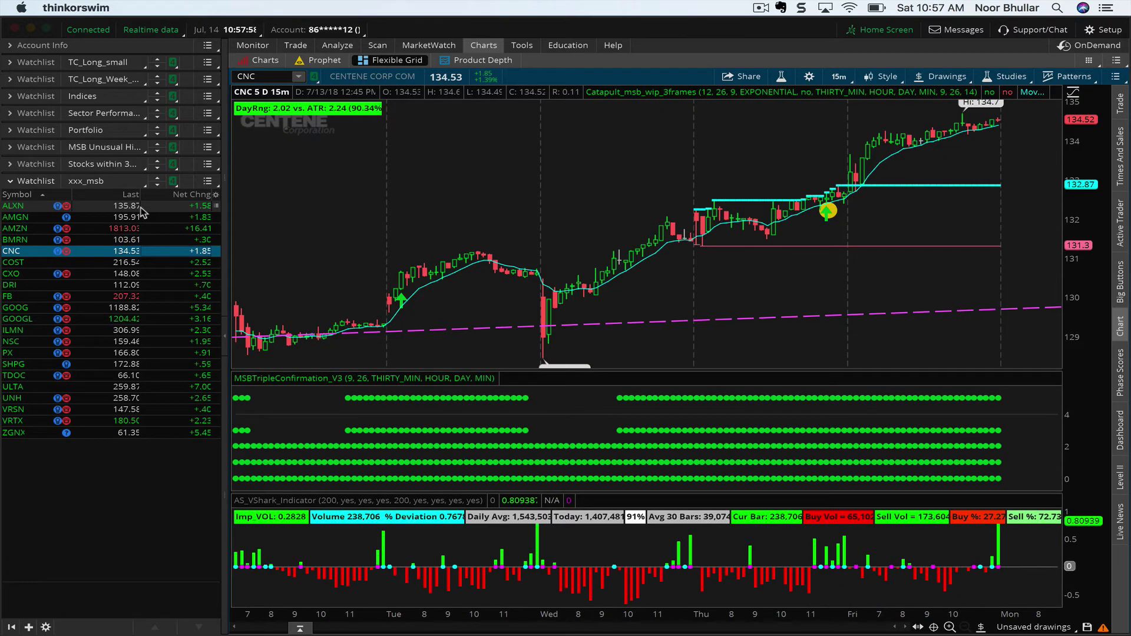
key("Down")
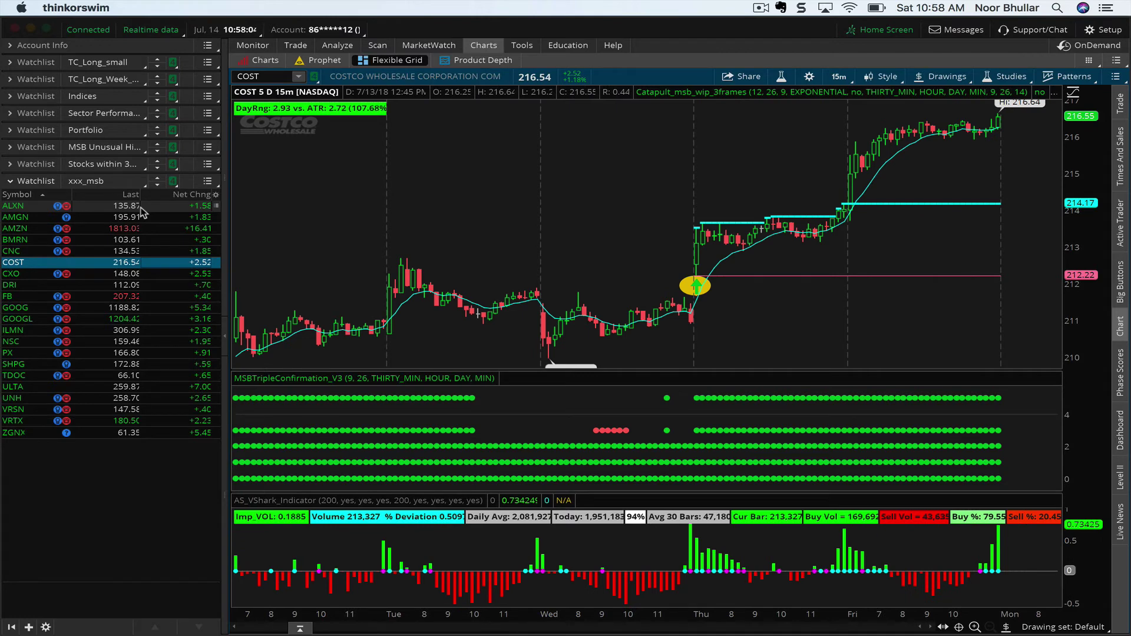
key("Down")
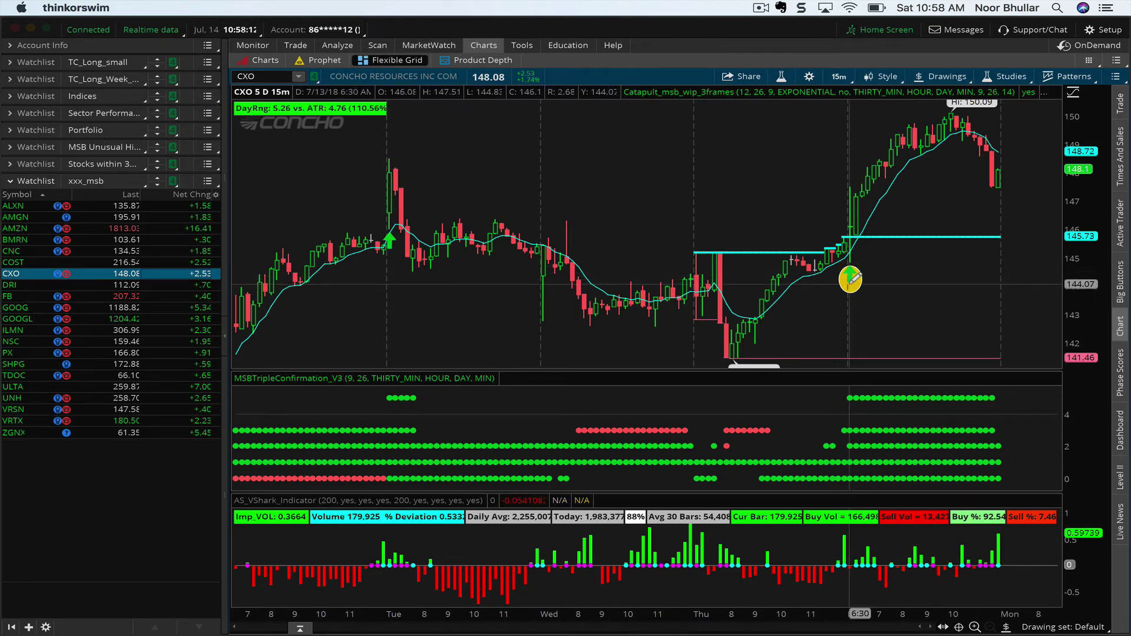
mouse_move(850, 274)
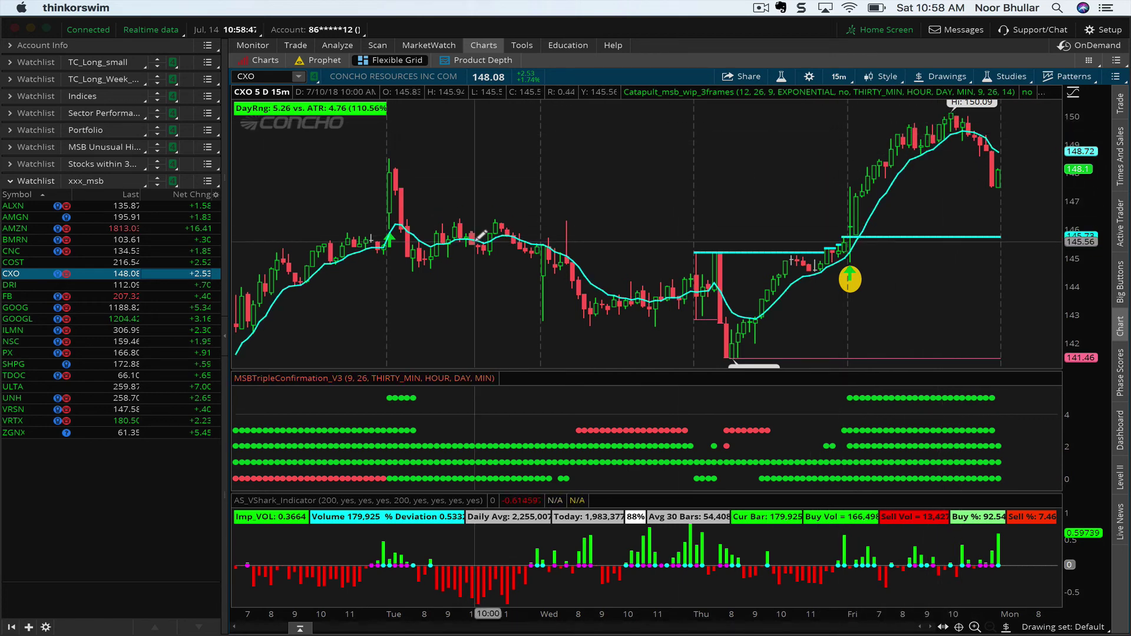
Step: Chart DRI, then move through FB, GOOG and GOOGL to ILMN
left_click(169, 285)
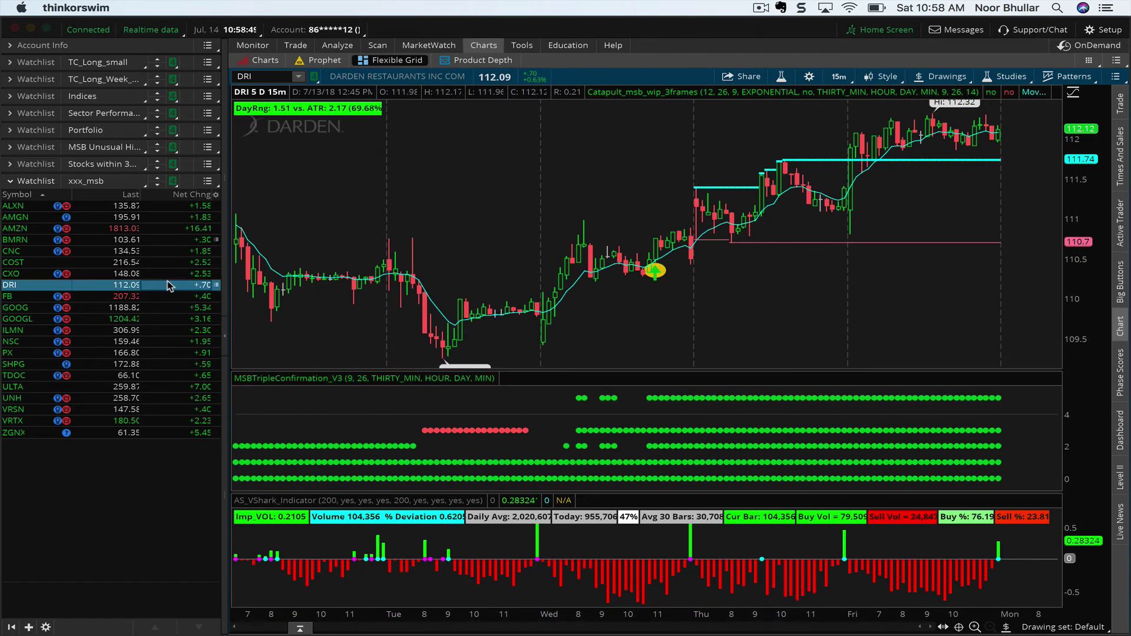
key("Down")
key("Down")
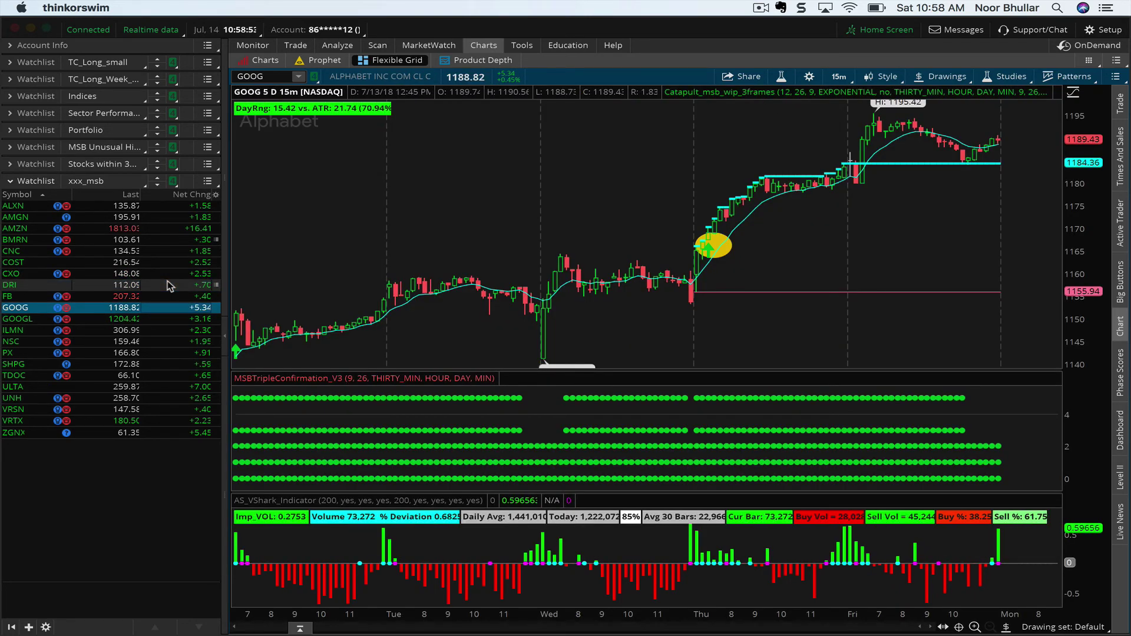
key("Down")
key("Down")
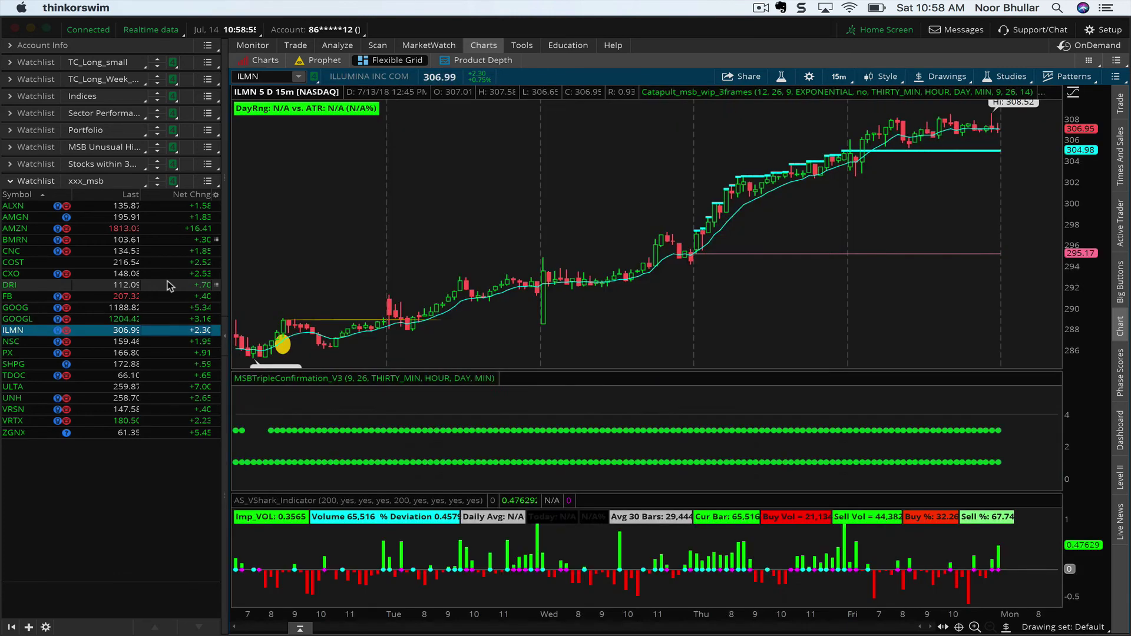